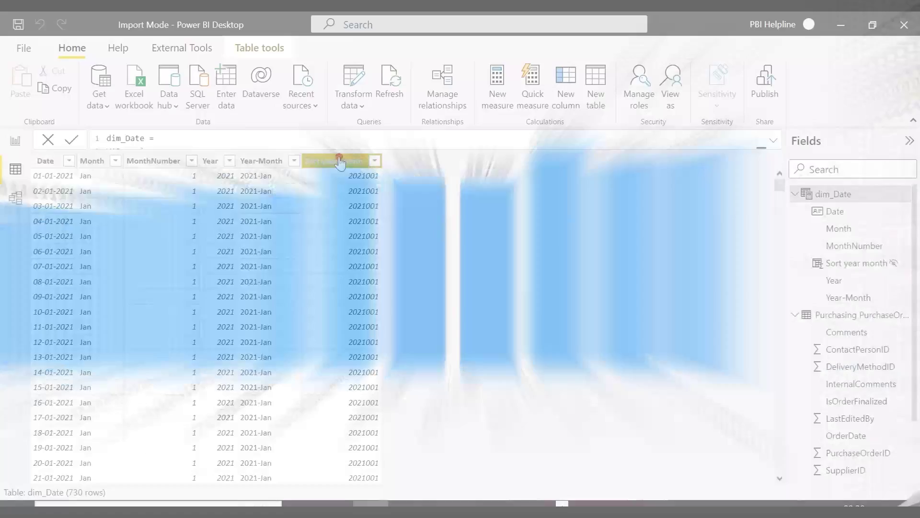
- Add a calculated column named period to the dim_Date table and begin its formula with the SWITCH function
click(340, 162)
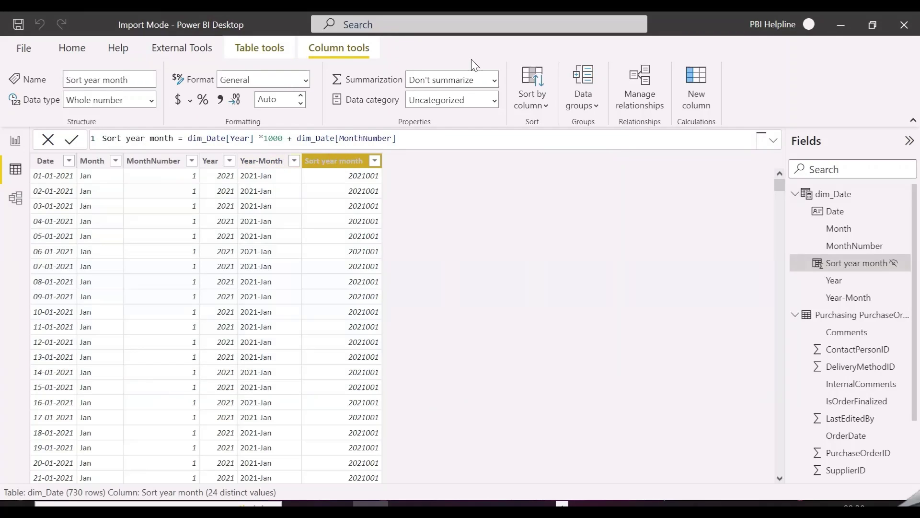
click(686, 82)
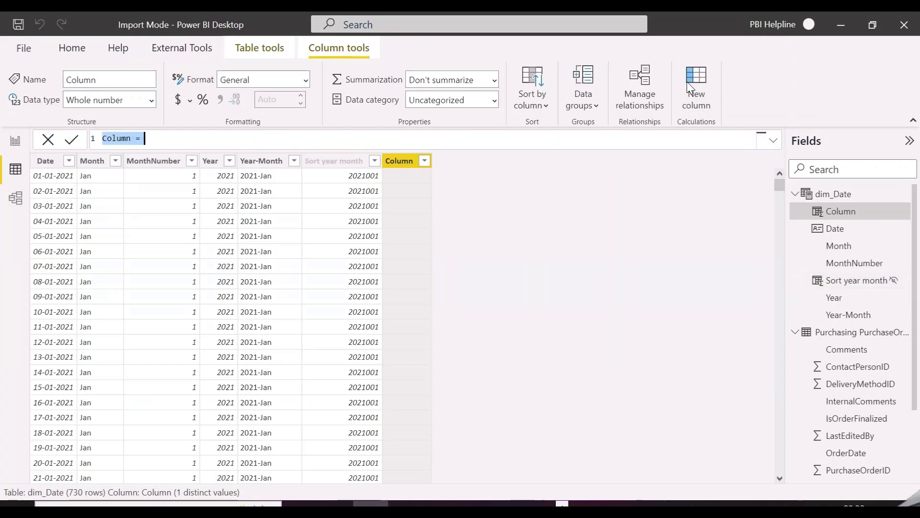
text(per)
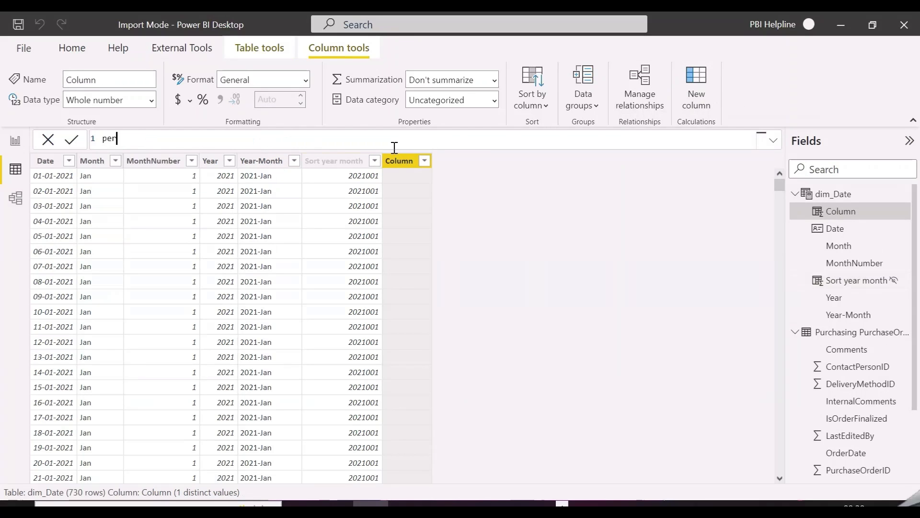
text(iod =)
key(shift+Return)
text(switch)
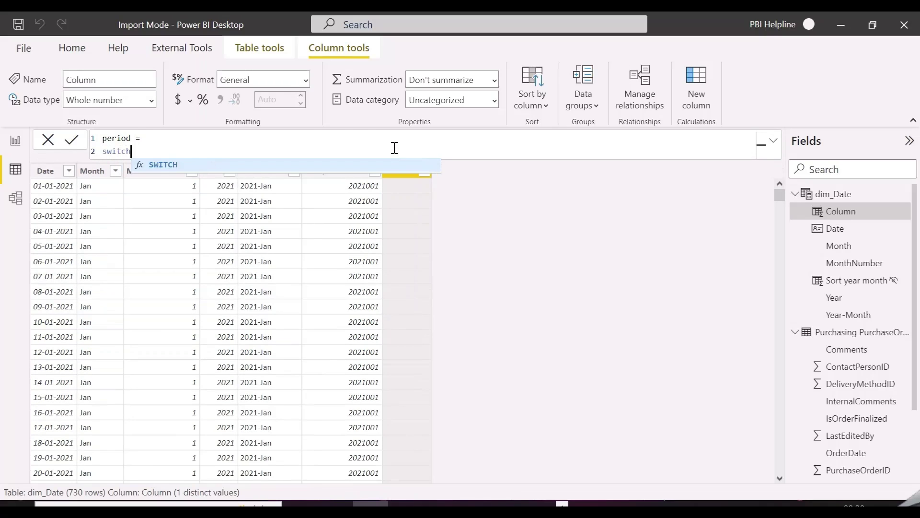
key(Tab)
key(shift+Return)
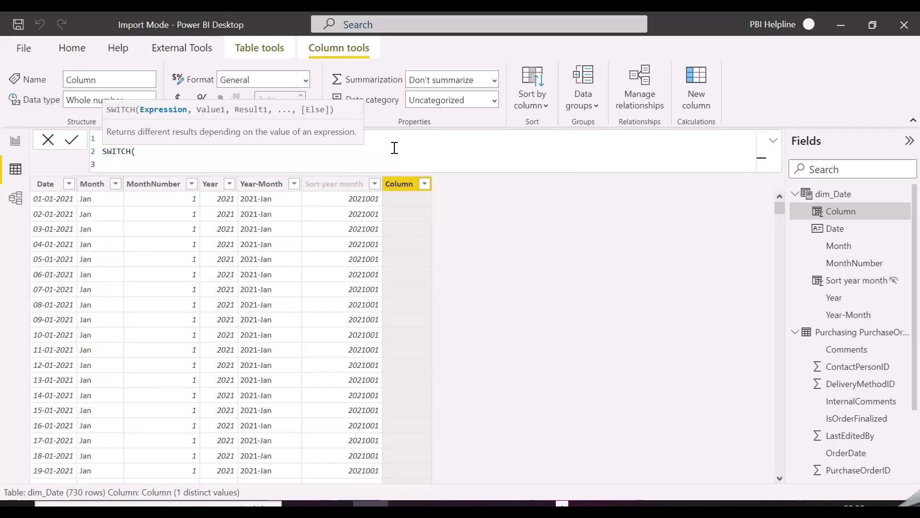
- Use dim_Date[Year] as the expression that SWITCH evaluates in the period formula
text(year)
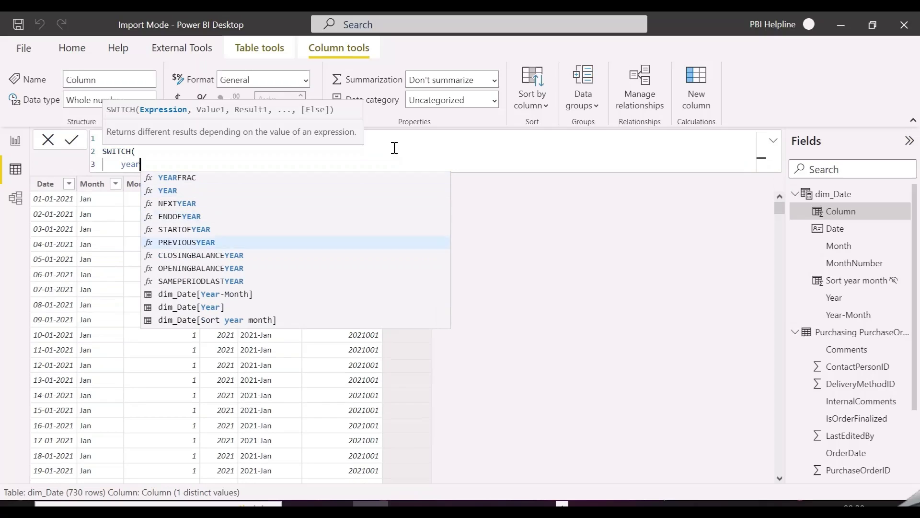
key(Down)
key(Down)
key(Down)
key(Down)
key(Down)
key(Tab)
text(,)
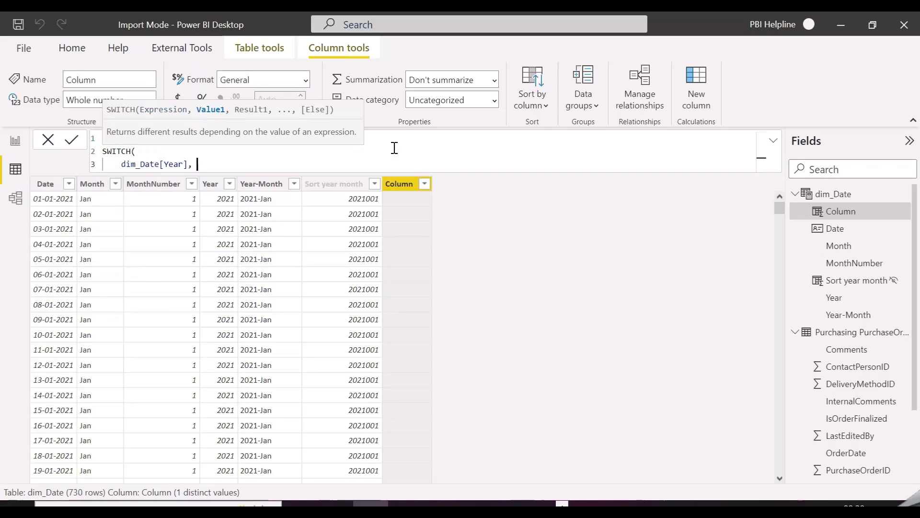
- Make the SWITCH return "Previous Year" when the year equals YEAR(TODAY())-1
text( year)
key(Down)
key(Tab)
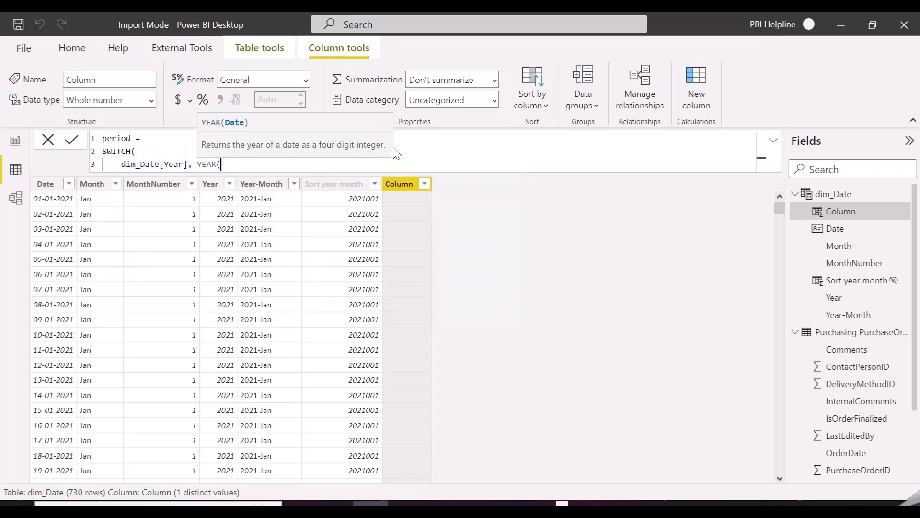
text(tody)
key(Tab)
text())
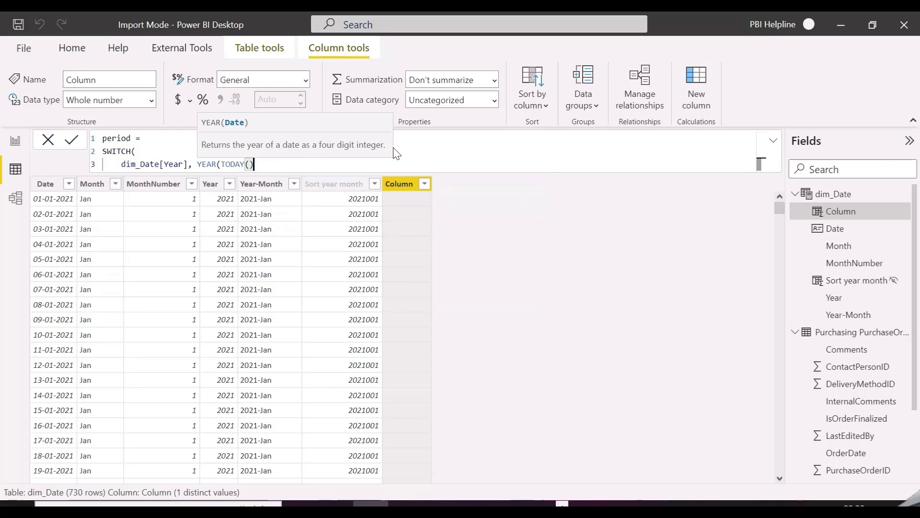
text()-1)
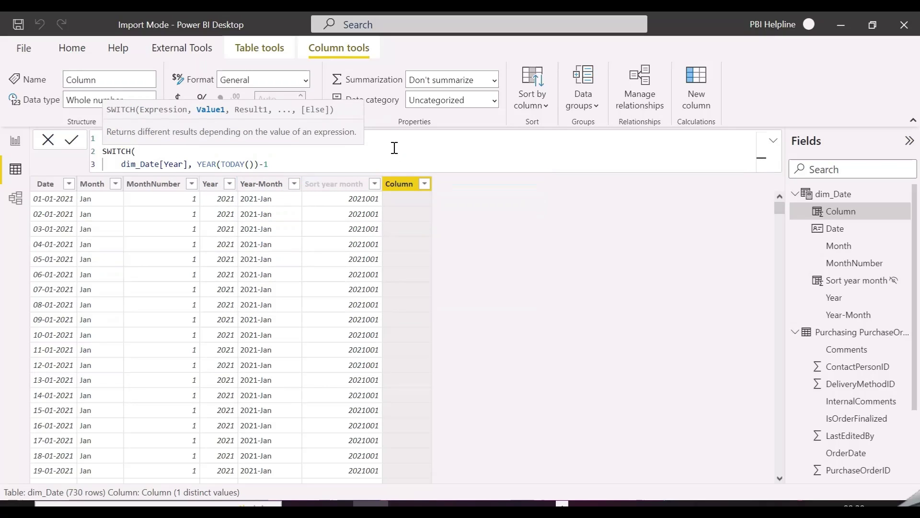
text(,)
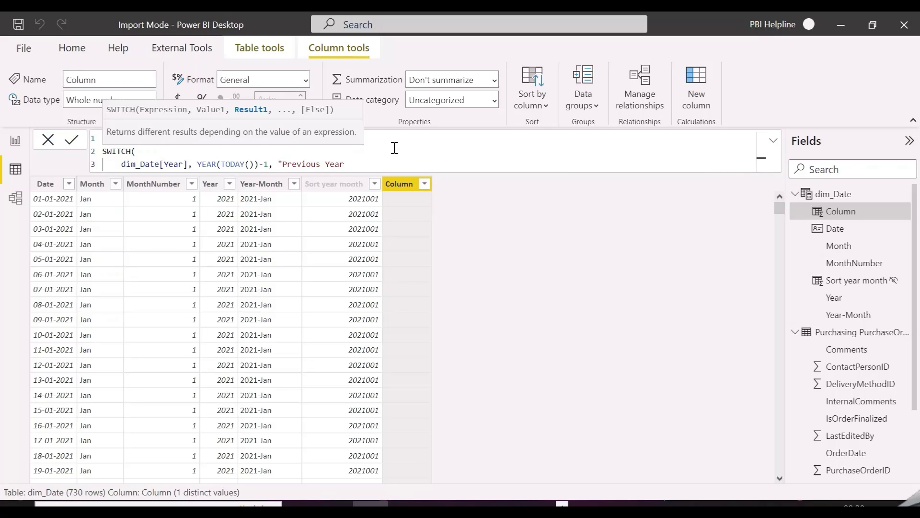
text("Previous Year", year)
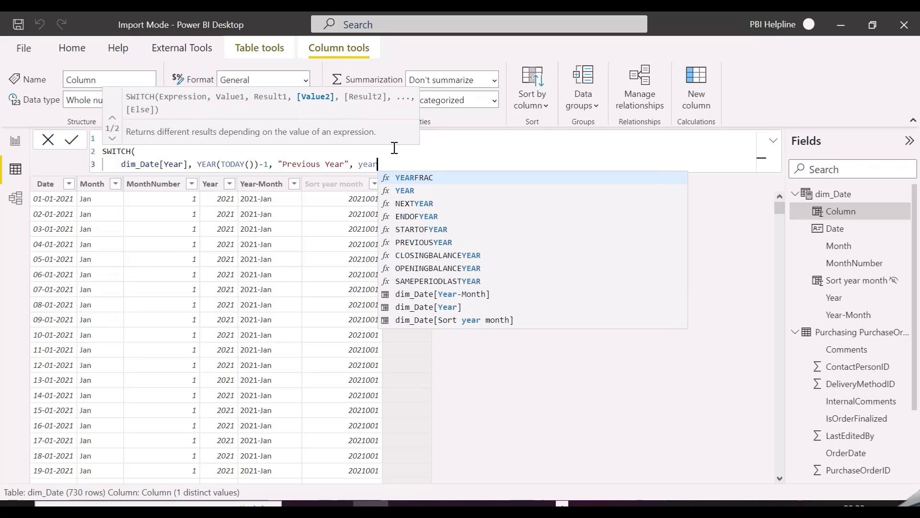
- Set dim_Date[Year-Month] as the fallback result of the SWITCH, close the formula and commit the period column
key(Down)
key(Down)
key(Down)
key(Down)
key(Down)
key(Down)
key(Down)
key(Down)
key(Down)
key(Tab)
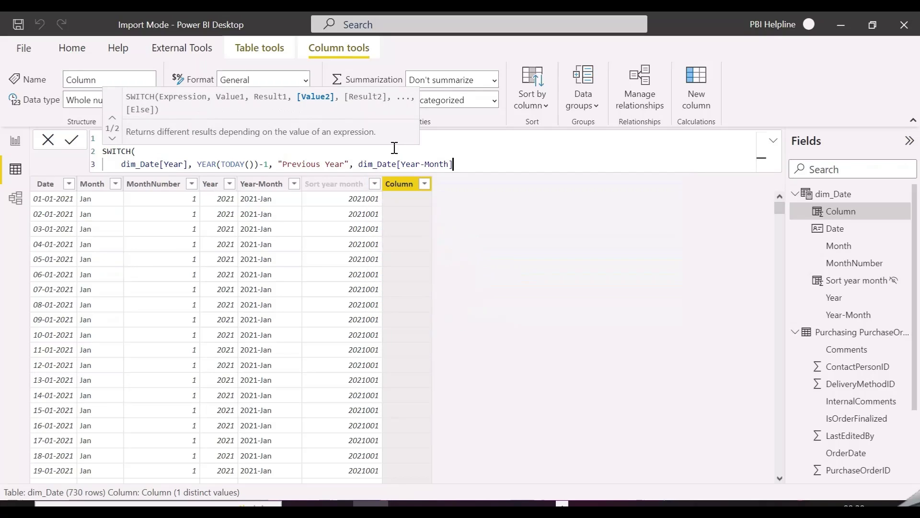
text())
key(Return)
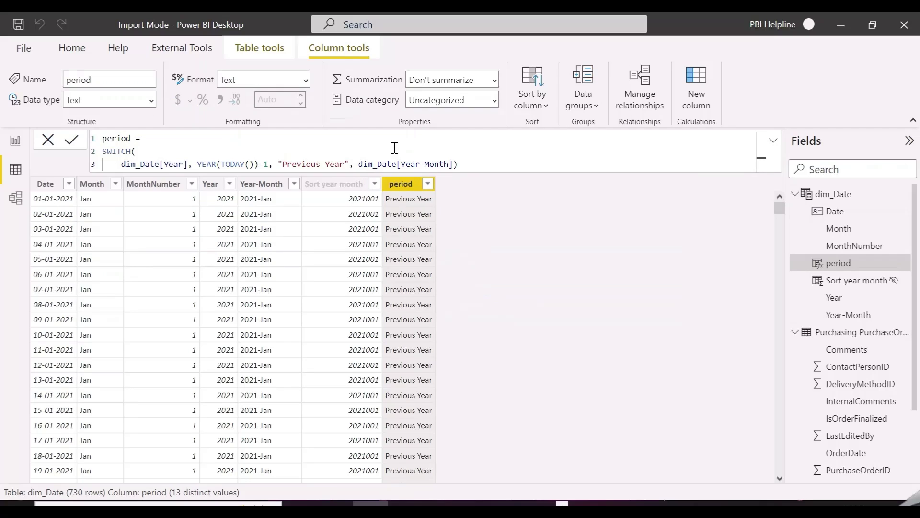
- Review the distinct values of the period column, the OrderDate range in Purchasing PurchaseOrders and the report chart
click(429, 183)
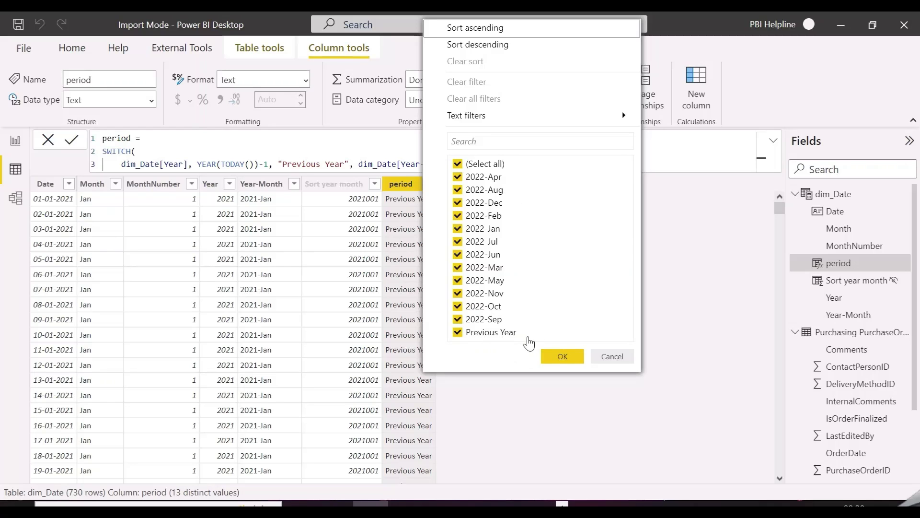
click(842, 209)
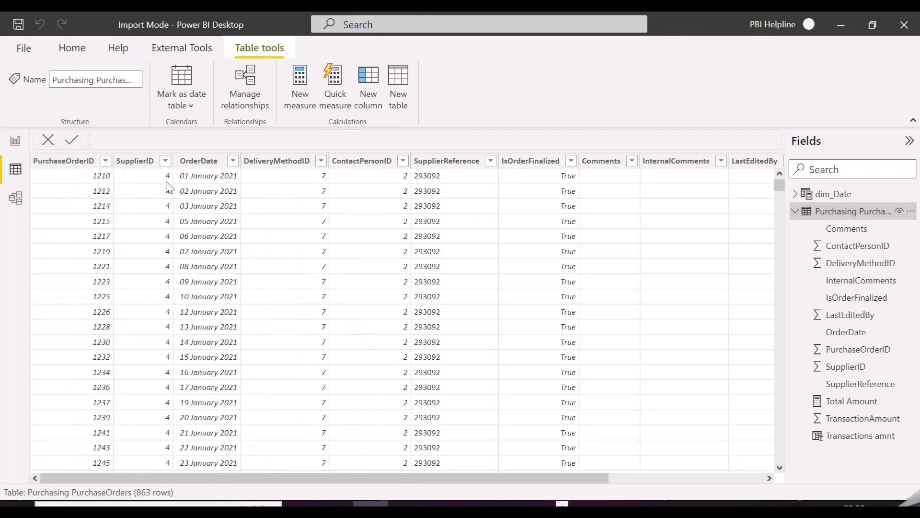
click(232, 161)
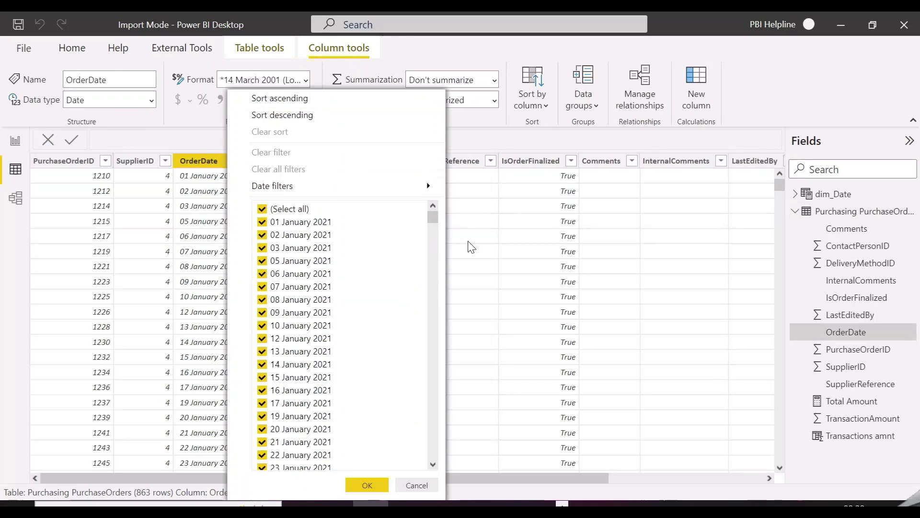
drag(433, 219, 433, 453)
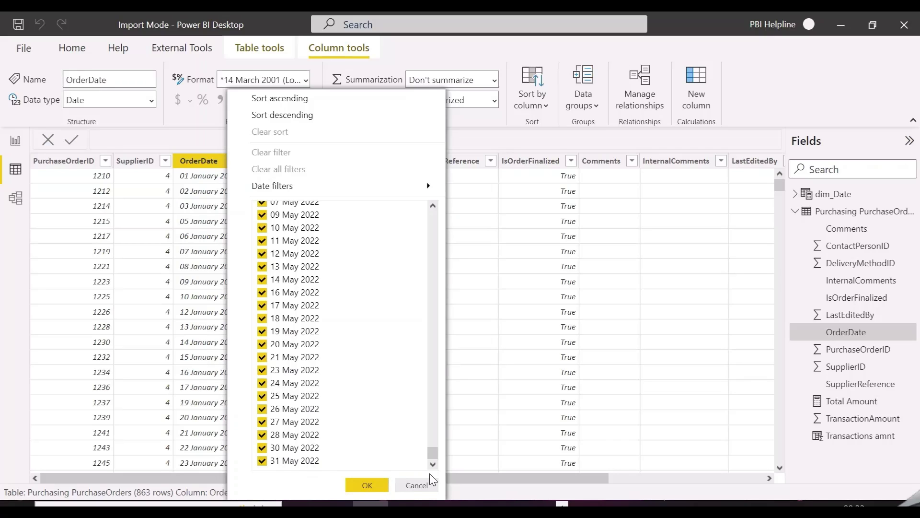
click(416, 485)
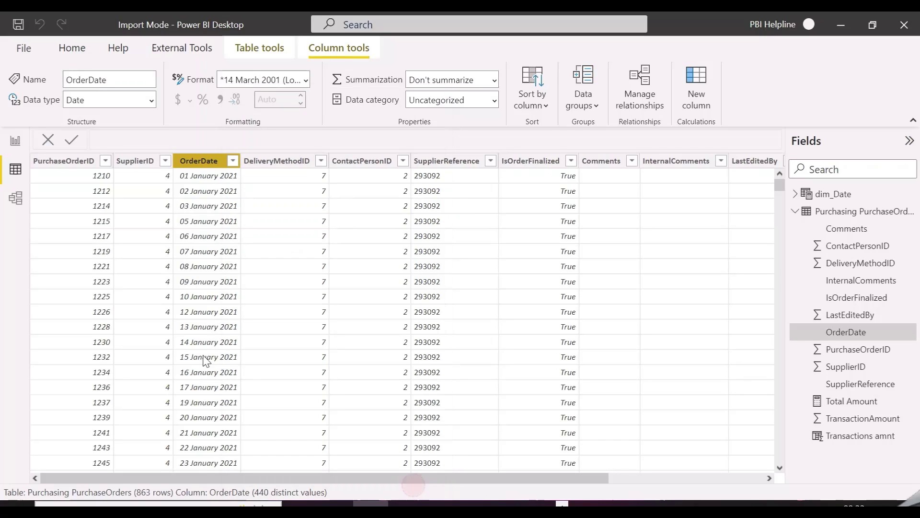
click(16, 142)
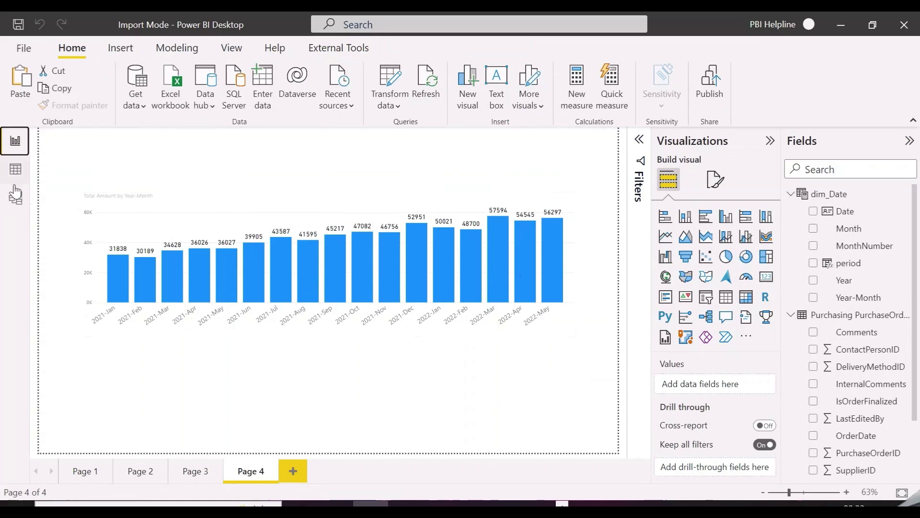
- Copy the period column of the dim_Date table
click(16, 170)
click(829, 194)
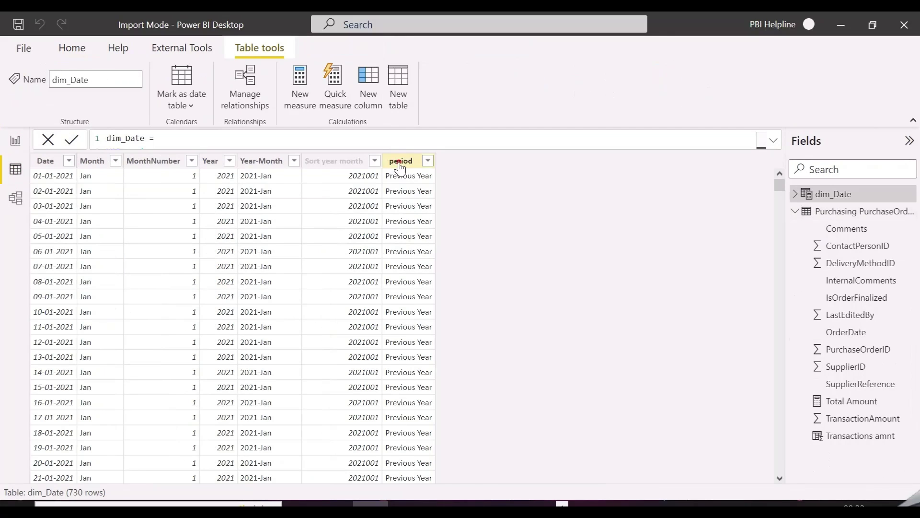
click(401, 161)
right_click(401, 163)
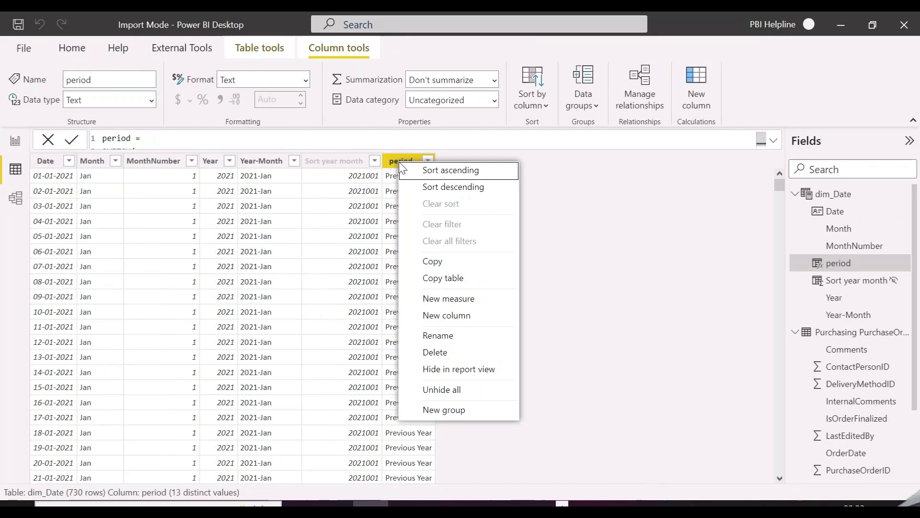
click(438, 265)
- In Power Query Editor, create a table named New Period with Forecast from the copied period column data
click(82, 49)
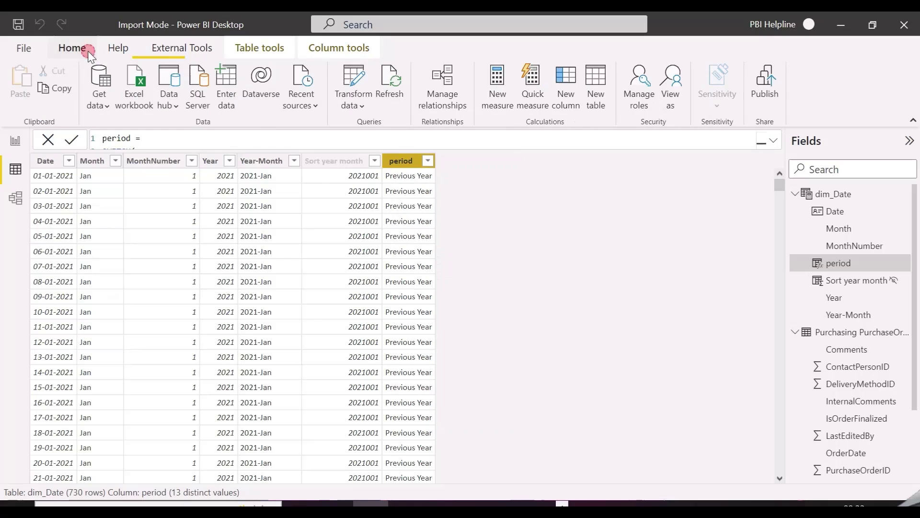
click(351, 106)
click(356, 129)
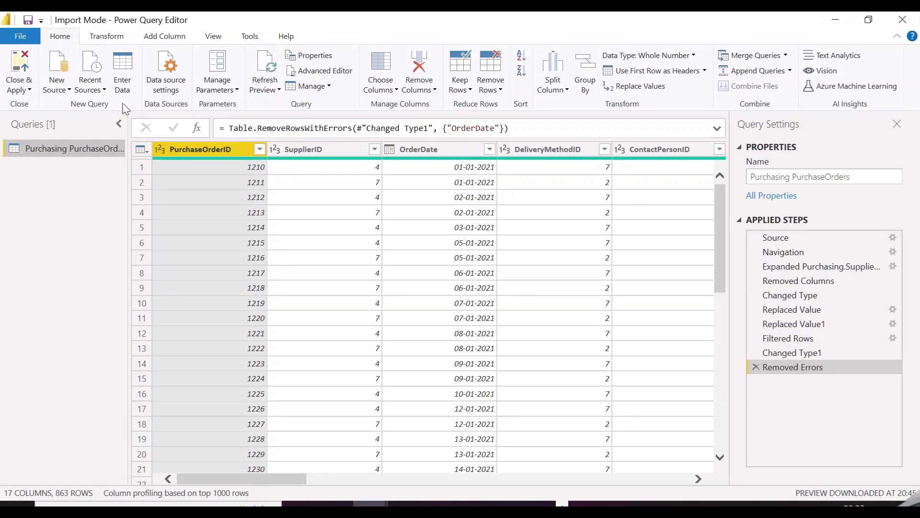
click(120, 70)
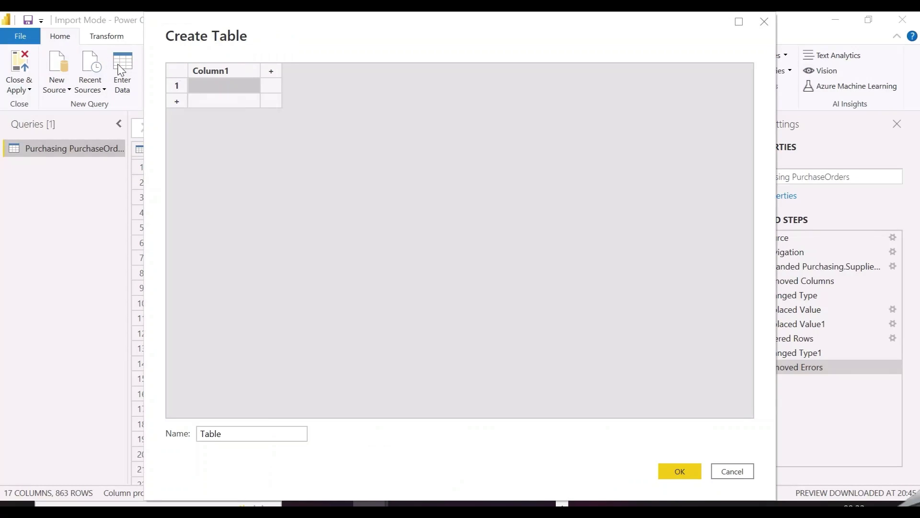
key(ctrl+v)
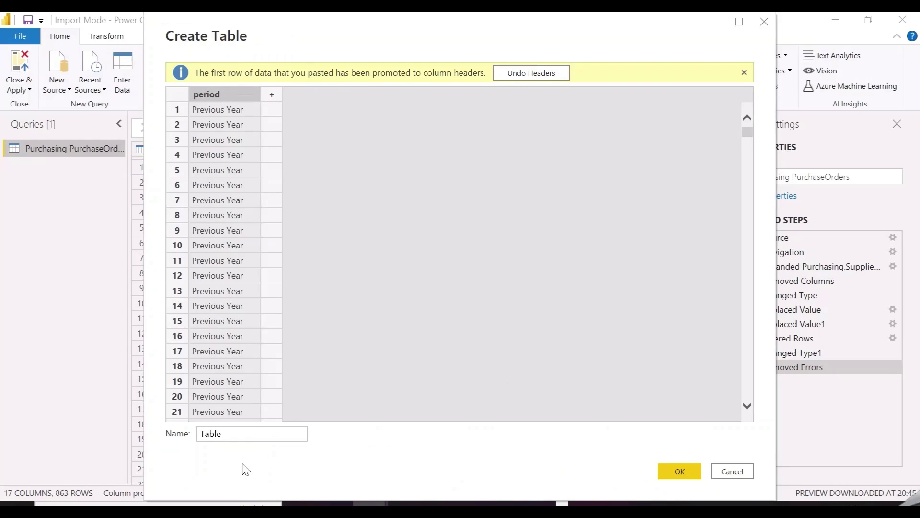
double_click(248, 433)
text(New Period with Forecast)
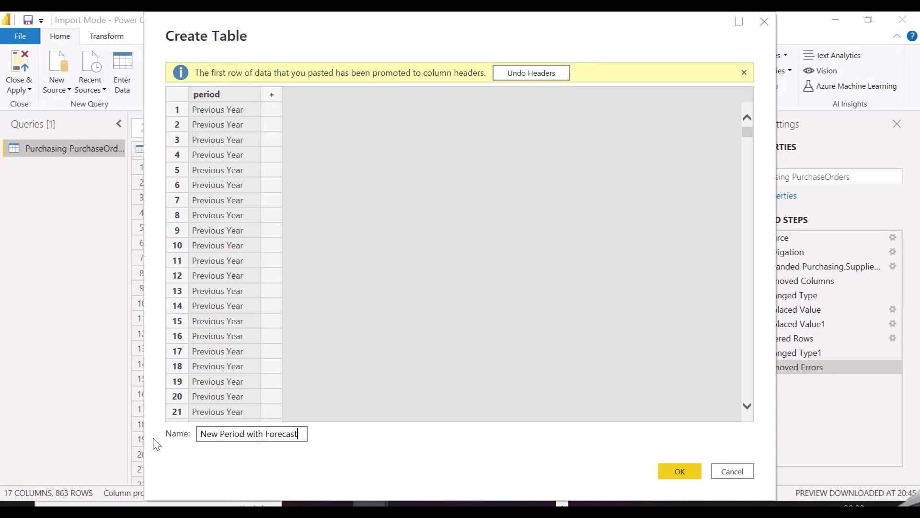
key(Return)
- Remove the duplicate values from the period column of the New Period with Forecast query
click(260, 149)
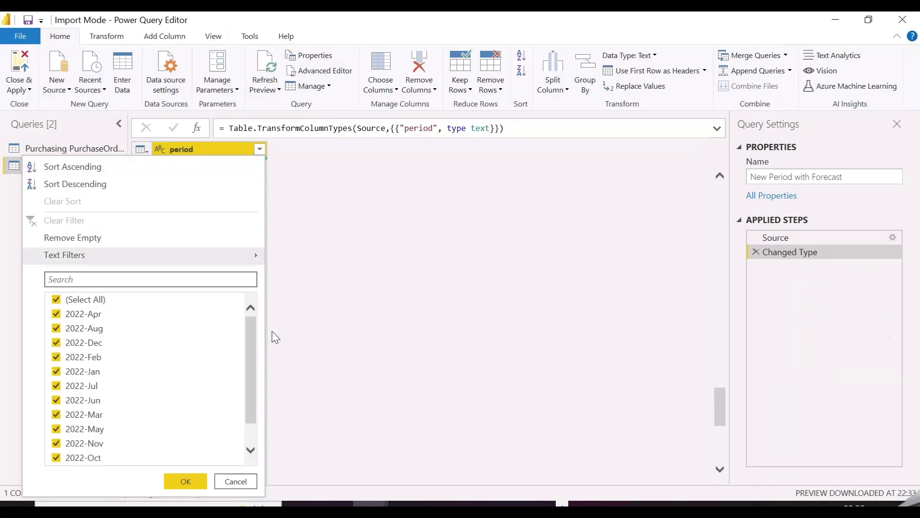
click(343, 318)
right_click(198, 149)
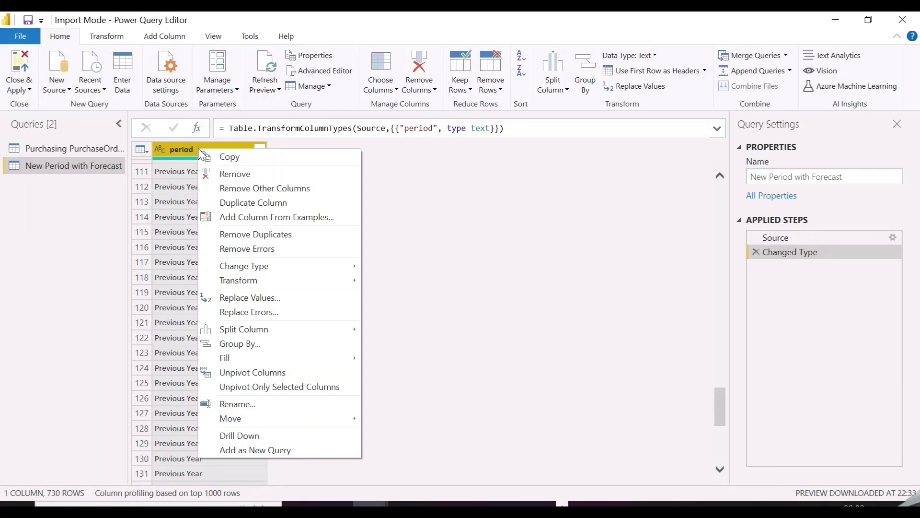
click(268, 235)
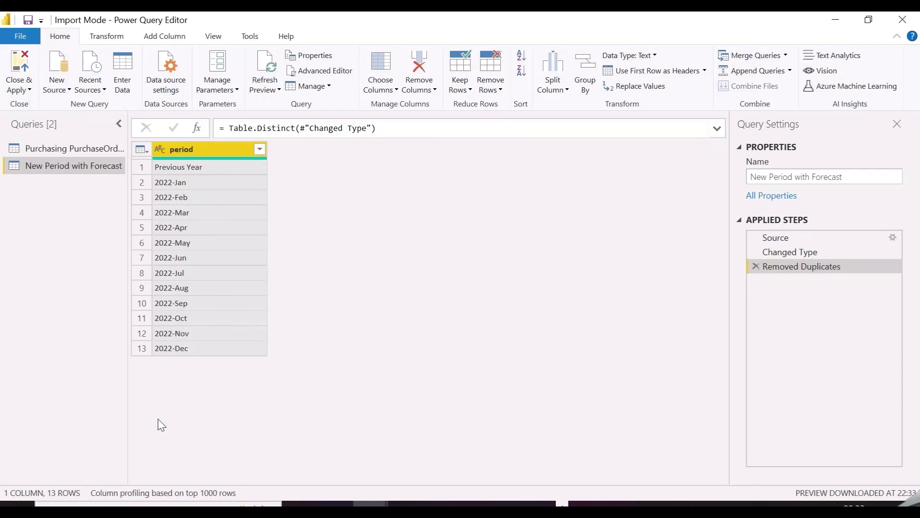
- Demote the column header to the first row and rename the column as Period
click(116, 37)
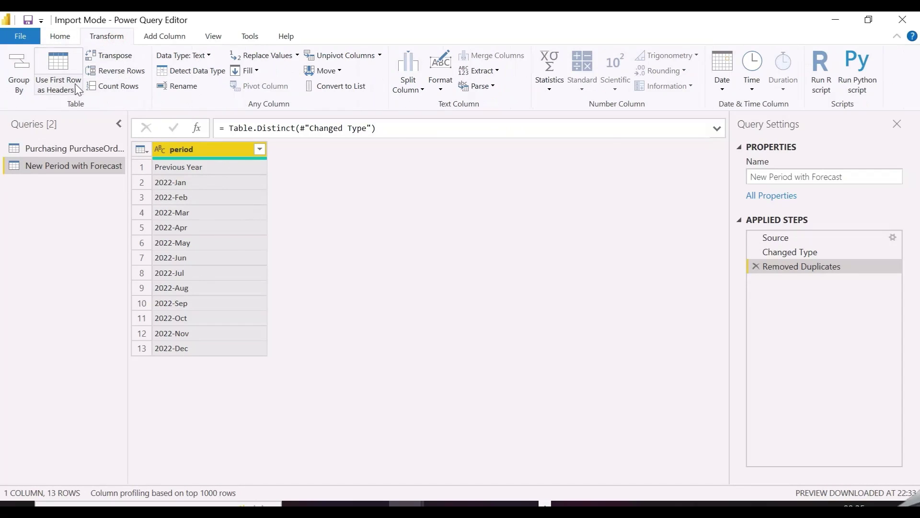
click(77, 90)
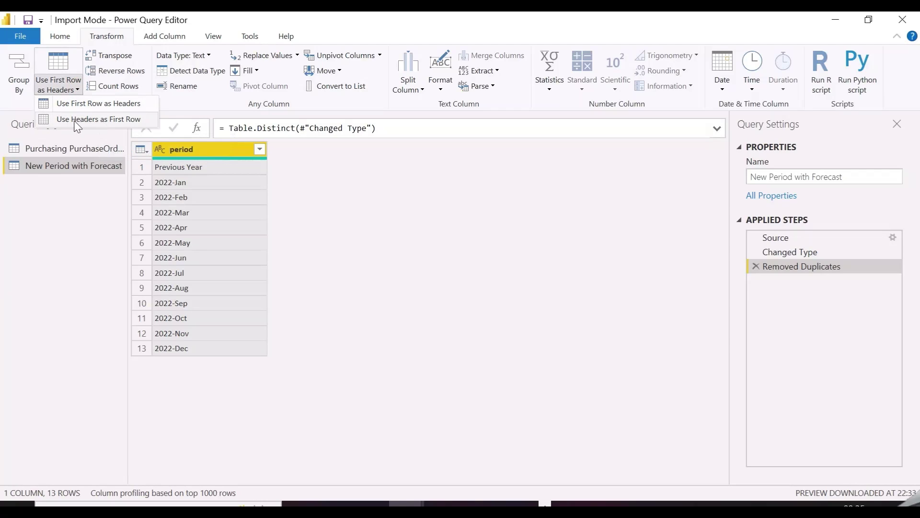
click(106, 123)
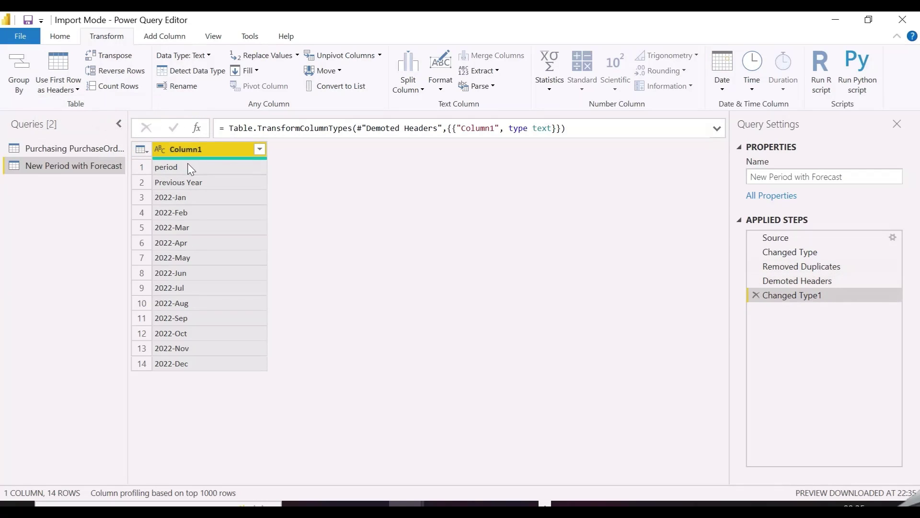
double_click(206, 150)
text(Period)
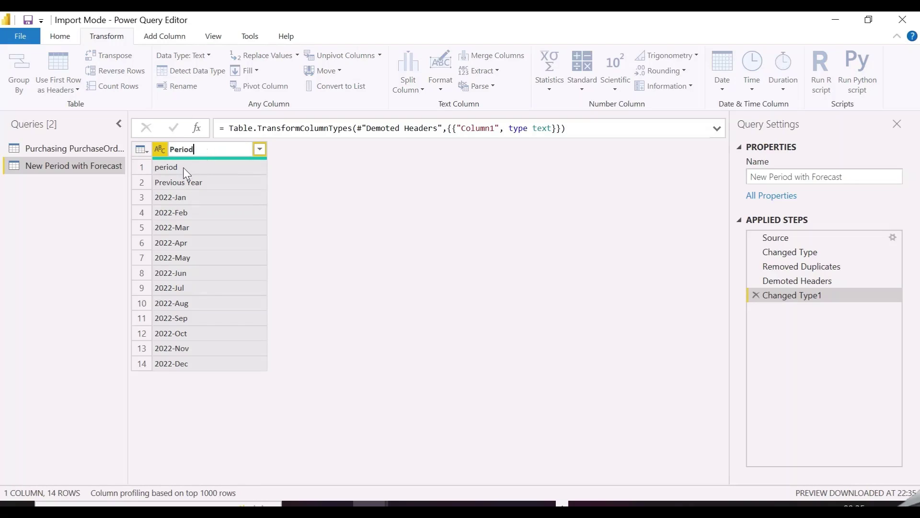
- Replace the value period with Forecast in the Period column of the New Period with Forecast query
click(183, 167)
right_click(182, 166)
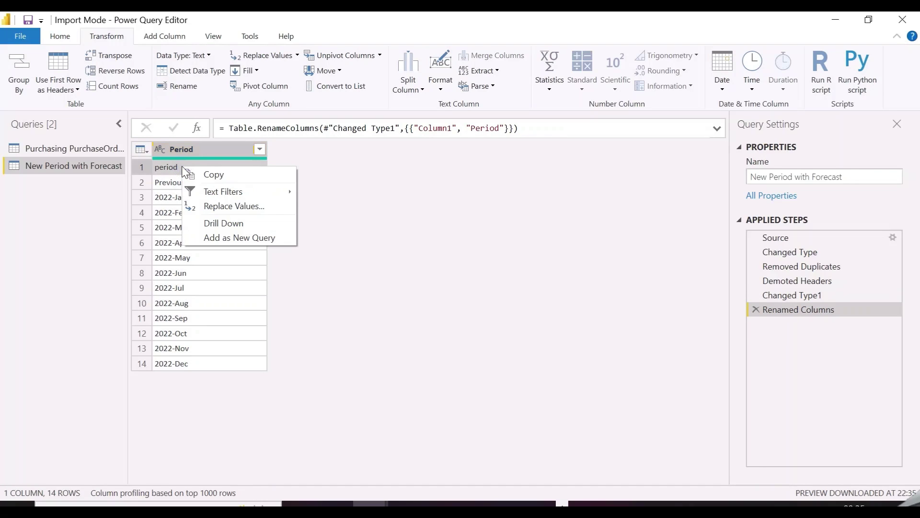
click(259, 207)
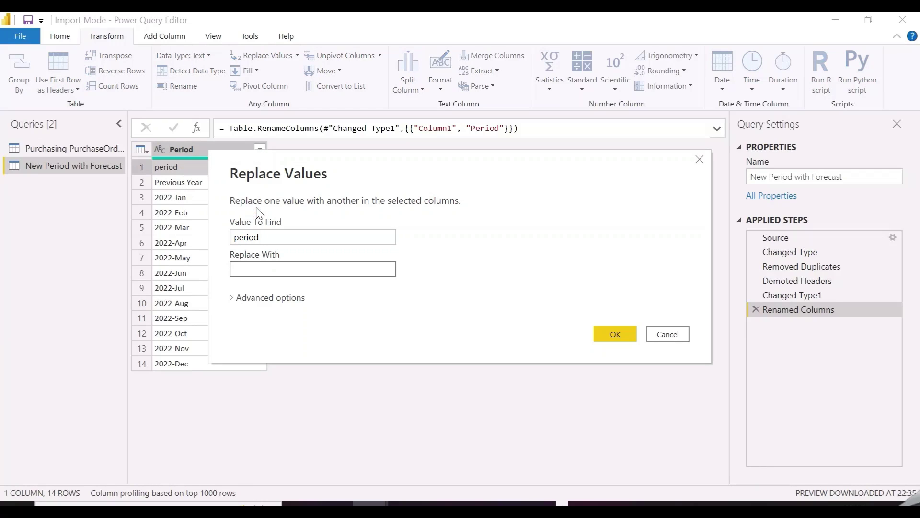
text(Forecast)
click(615, 333)
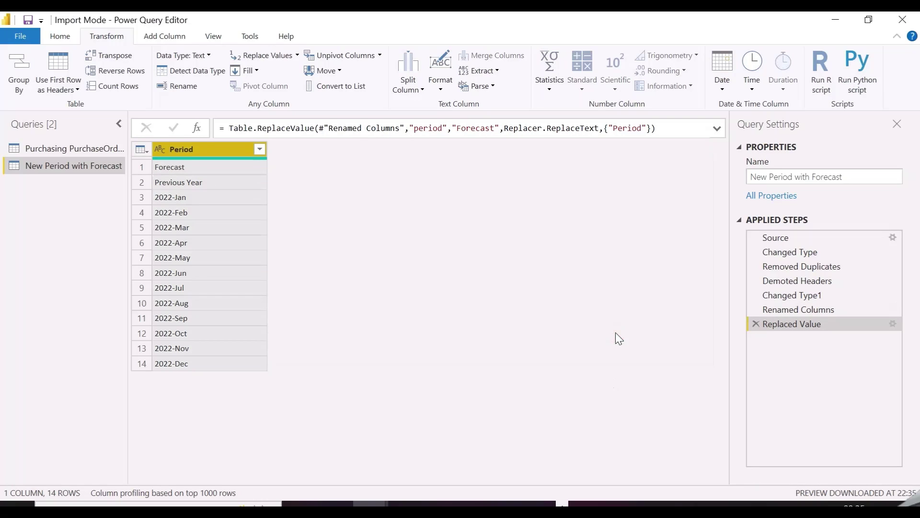
- Add an index column starting from 0 and replace its value 0 with 14 for the Forecast row
click(148, 39)
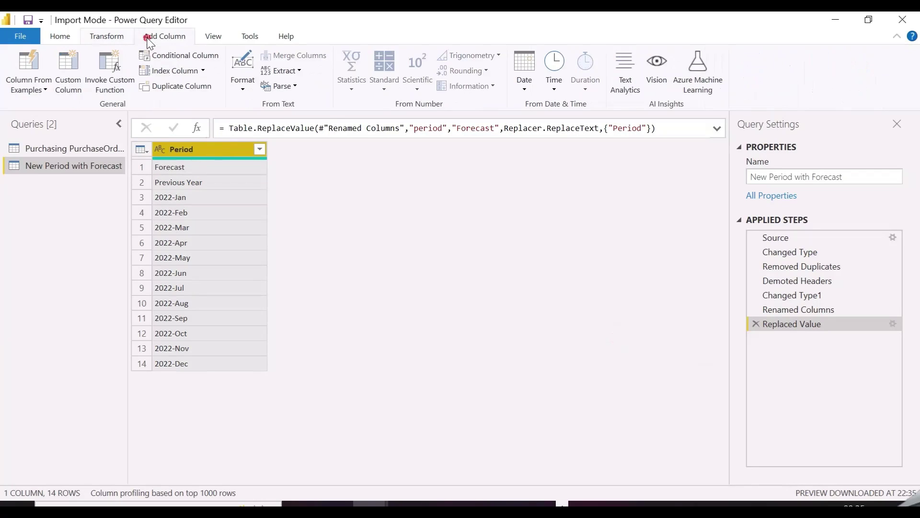
click(172, 70)
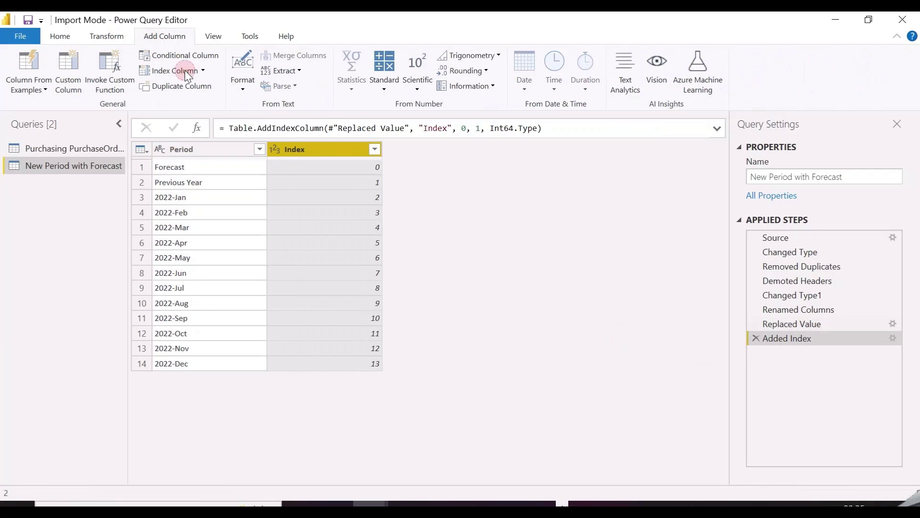
right_click(352, 166)
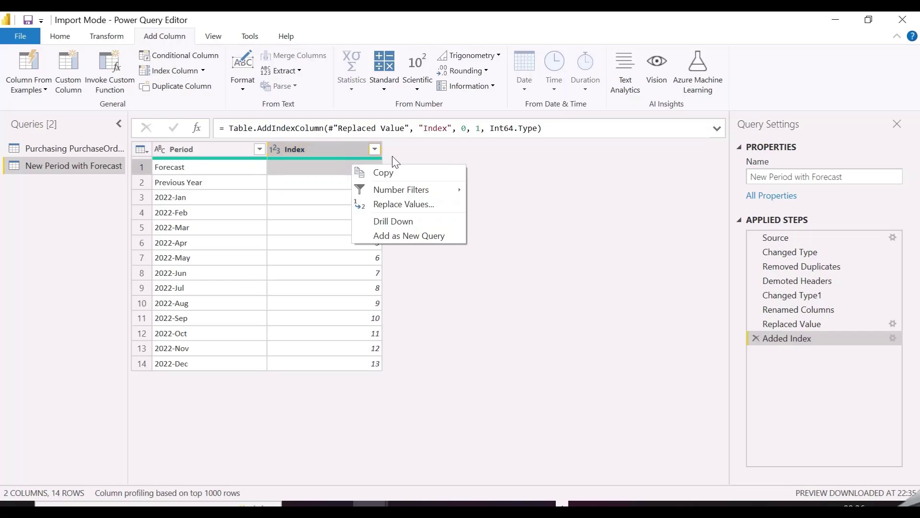
click(429, 204)
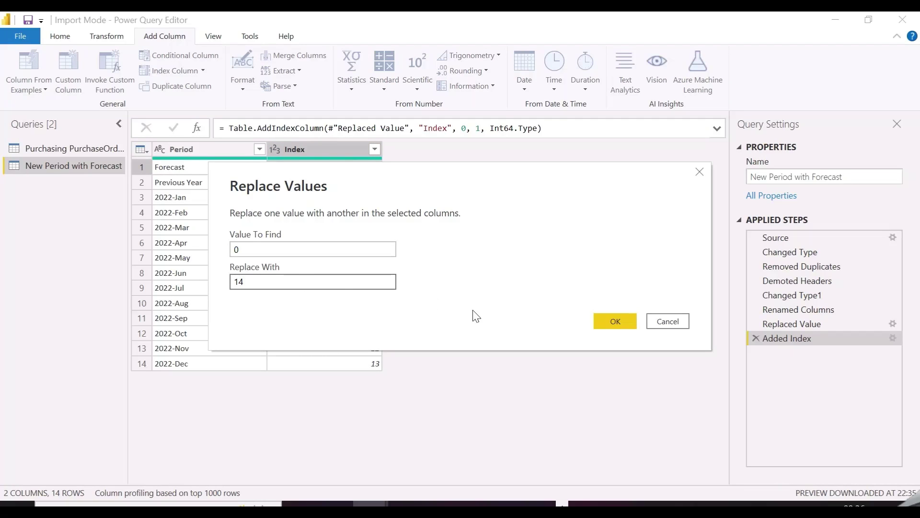
click(616, 323)
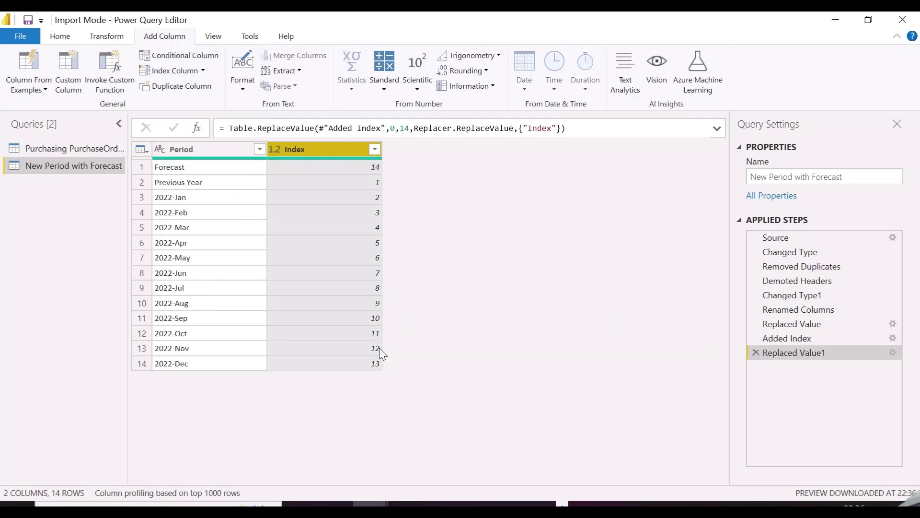
- Change the Index column's data type to whole number, then close Power Query Editor and apply the changes
click(274, 150)
click(307, 193)
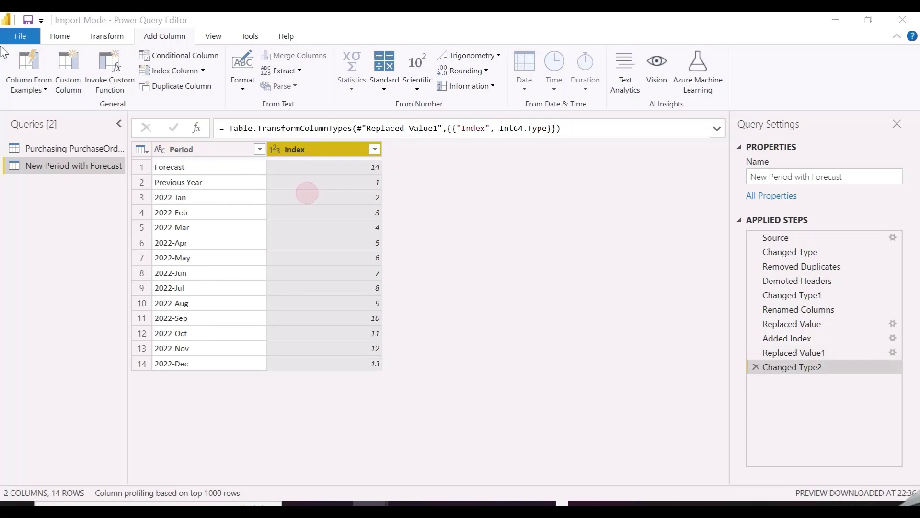
click(60, 36)
click(21, 81)
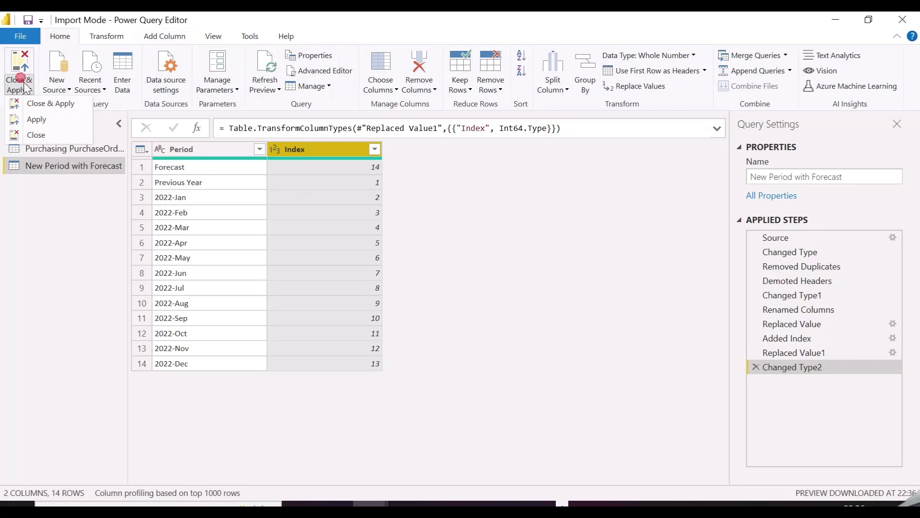
key(Escape)
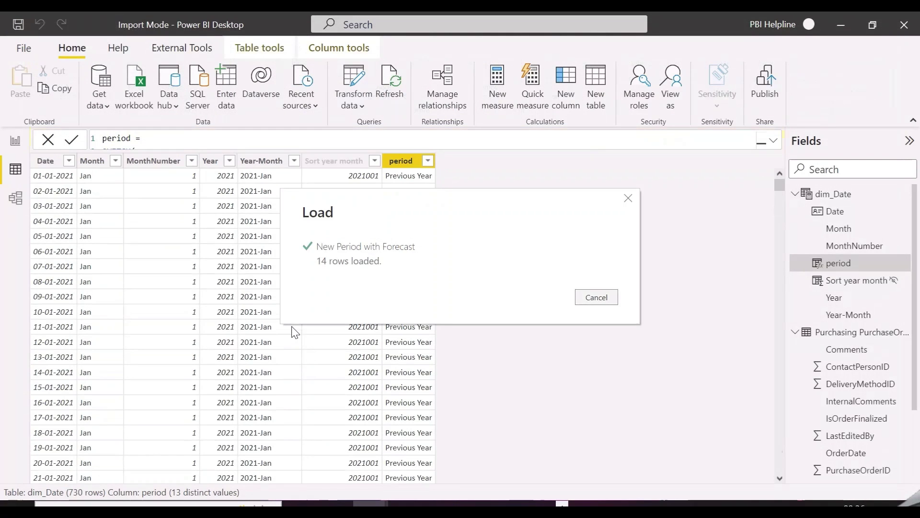
- In the data model, relate the Period column of New Period with Forecast to the period column of dim_Date
click(16, 198)
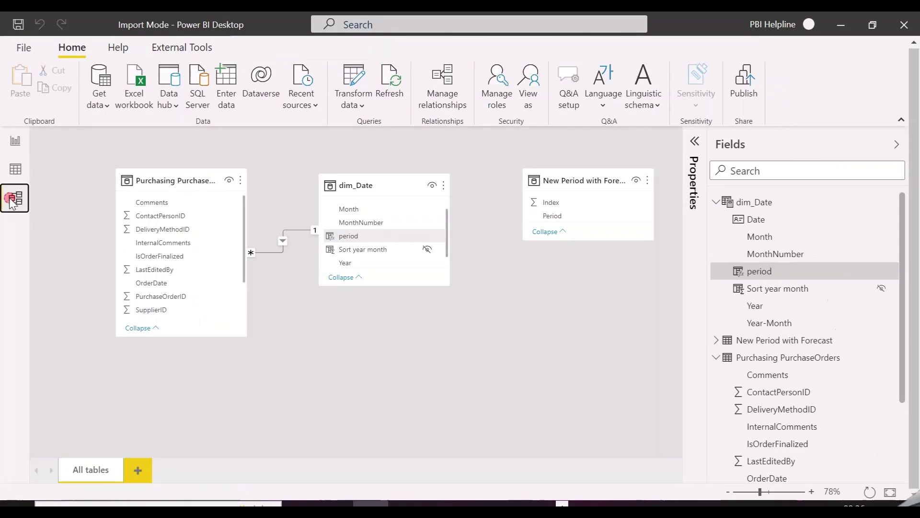
drag(575, 178, 577, 213)
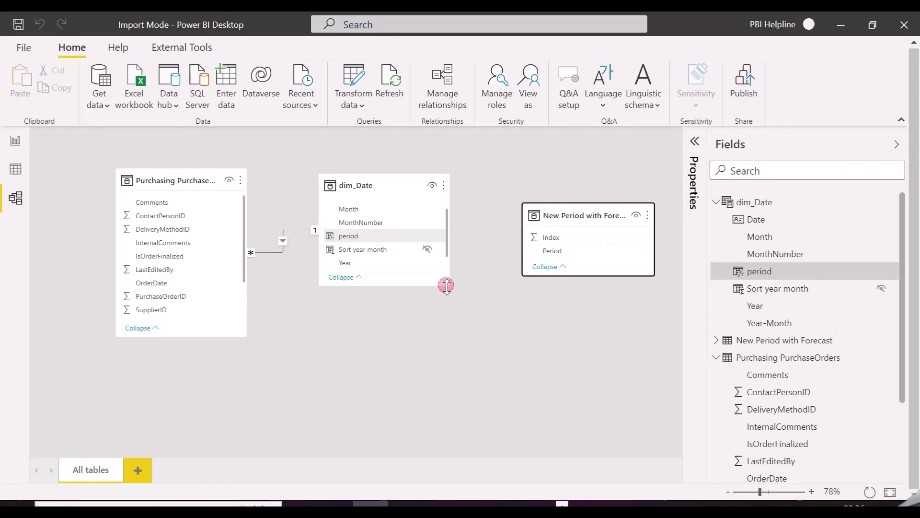
drag(446, 285, 446, 331)
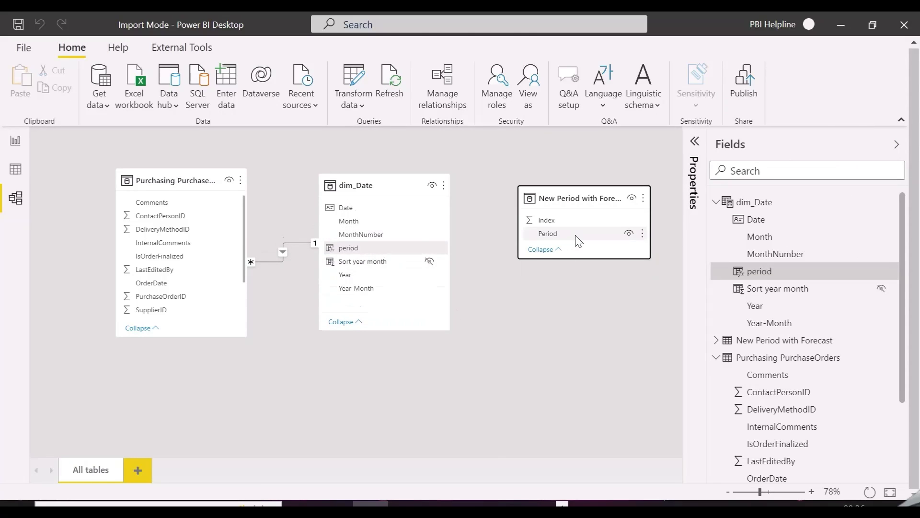
drag(575, 240, 355, 249)
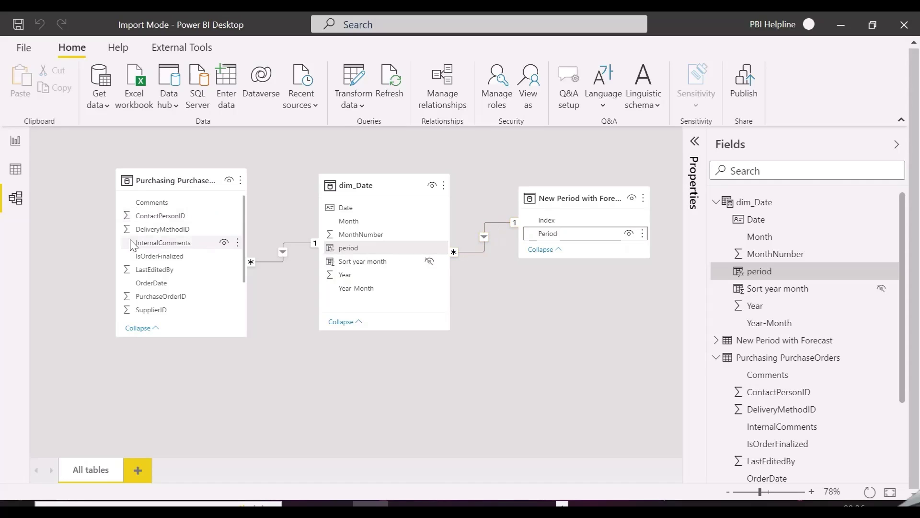
- On Page 4 of the report, replace Year-Month on the column chart's X-axis with Period from New Period with Forecast
click(15, 142)
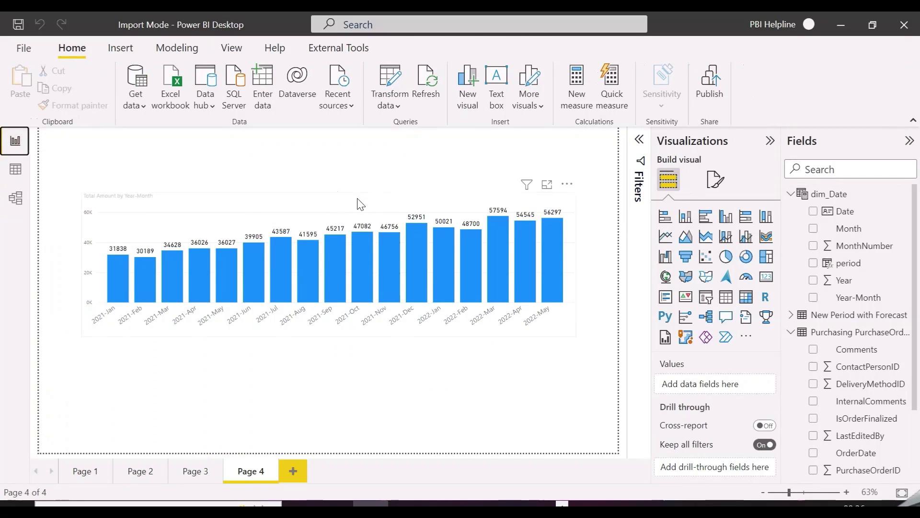
click(358, 202)
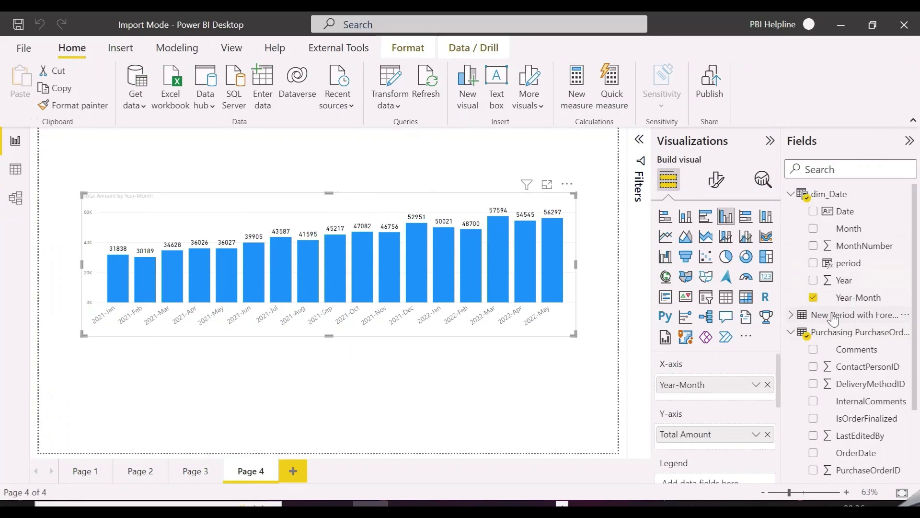
scroll(829, 313, down, 1)
scroll(822, 317, up, 1)
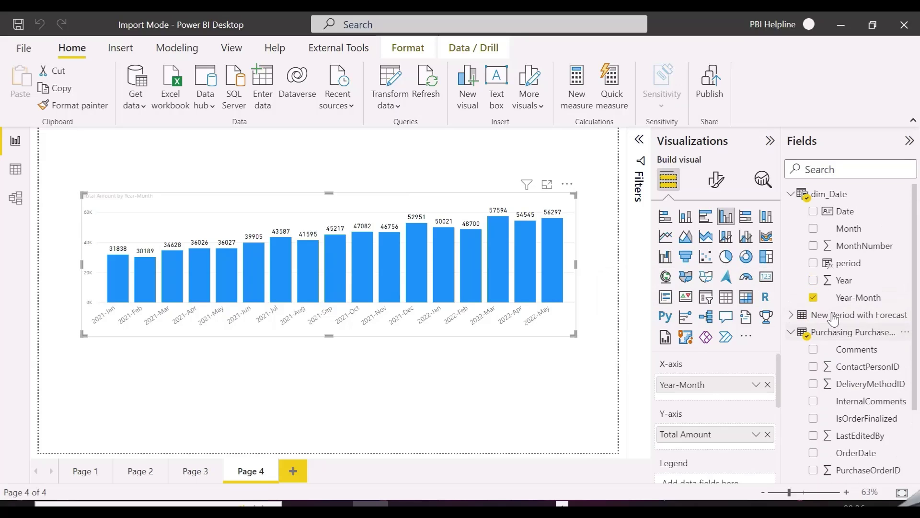
click(814, 297)
click(791, 315)
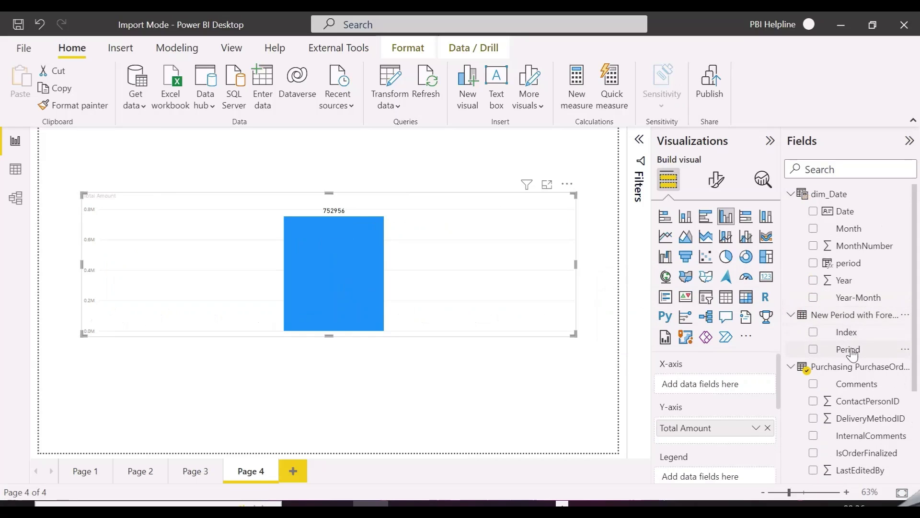
drag(852, 356, 711, 386)
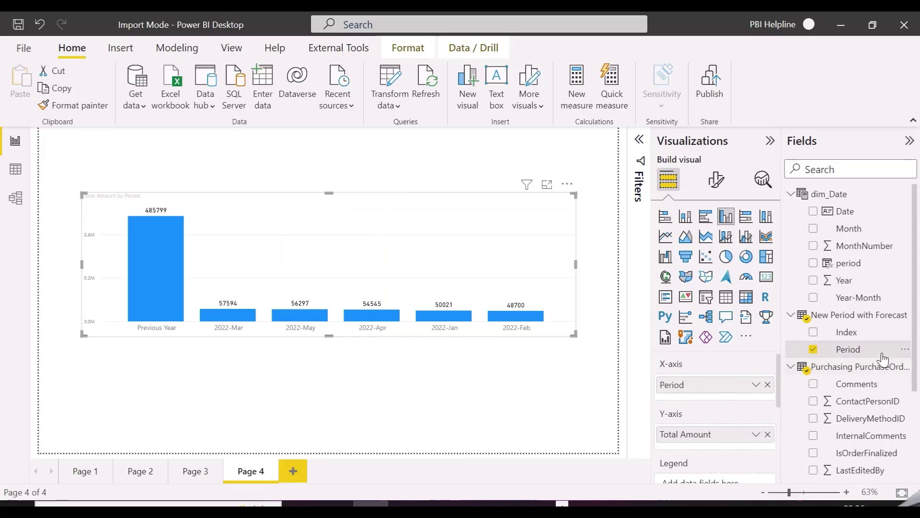
- Sort the Period column of the New Period with Forecast table by the Index column
click(854, 352)
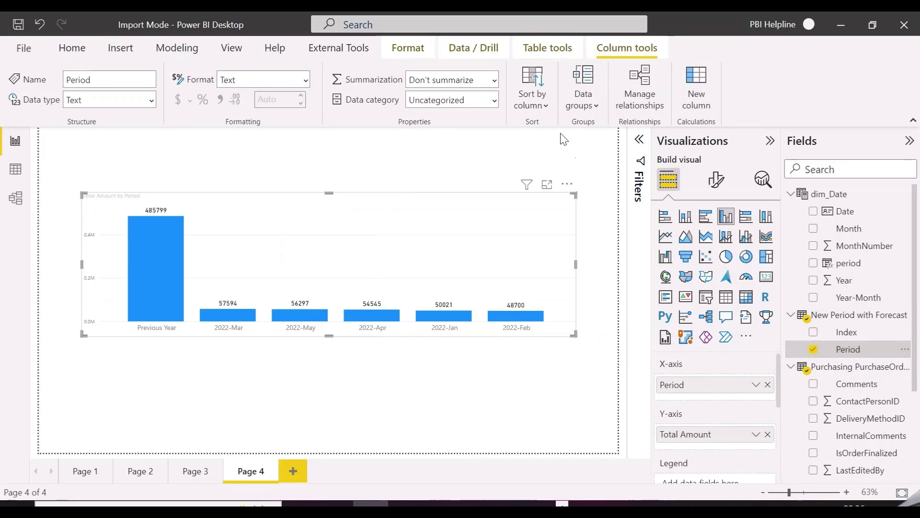
click(547, 101)
click(537, 147)
click(544, 103)
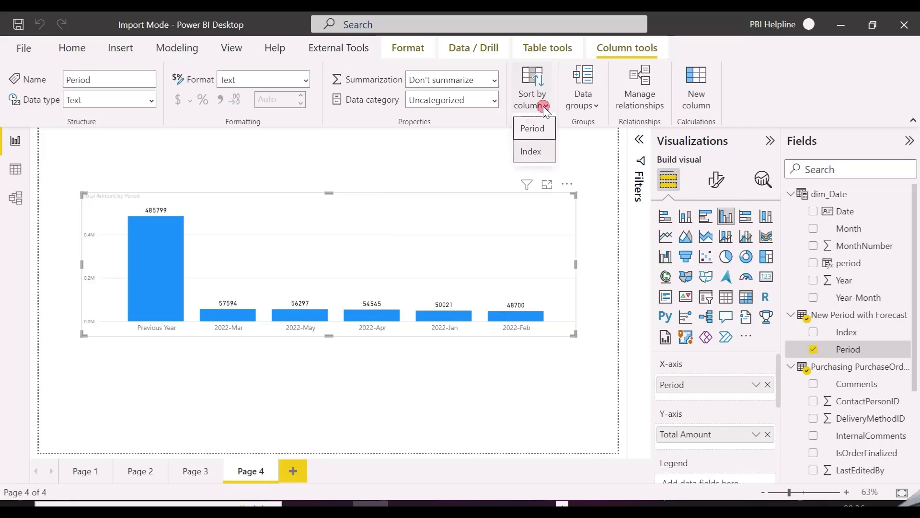
click(471, 147)
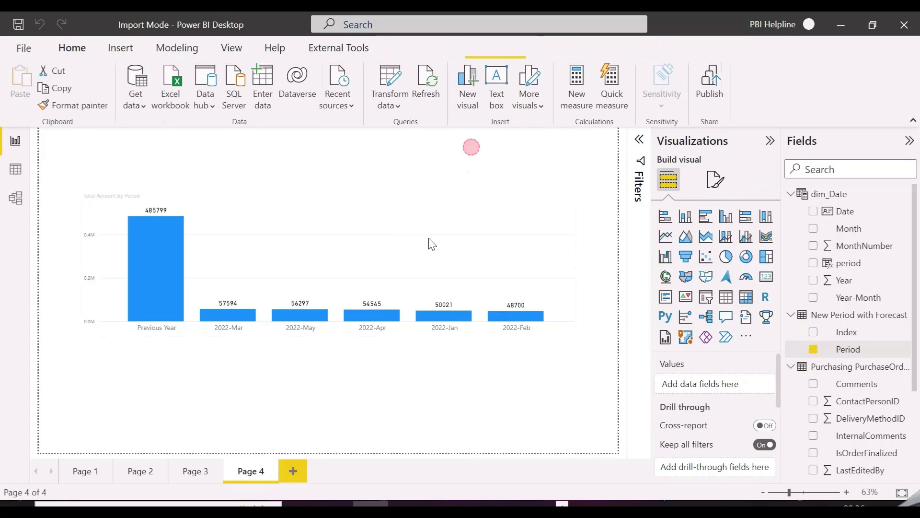
- Create a new measure in the Purchasing PurchaseOrders table and name it Total Amount_
click(562, 316)
click(576, 86)
key(ctrl+a)
text(To)
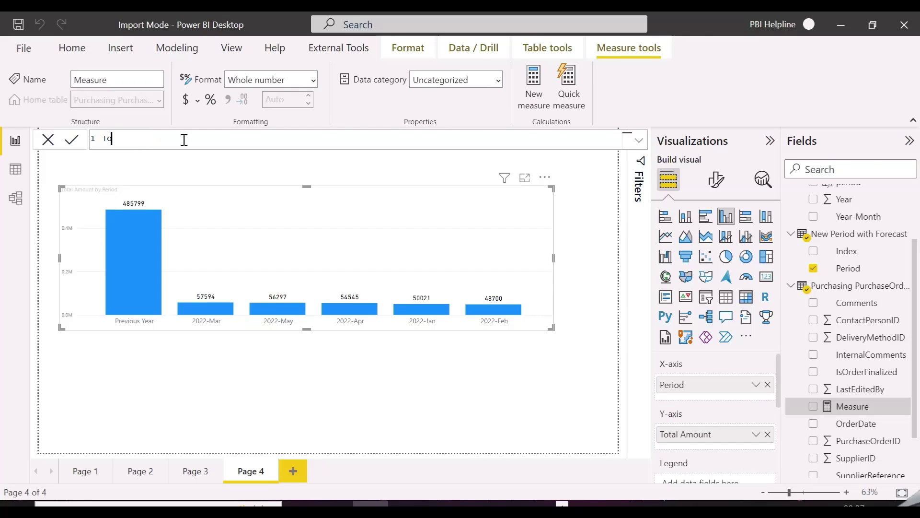
text(tal Amount_ =)
key(Return)
key(Return)
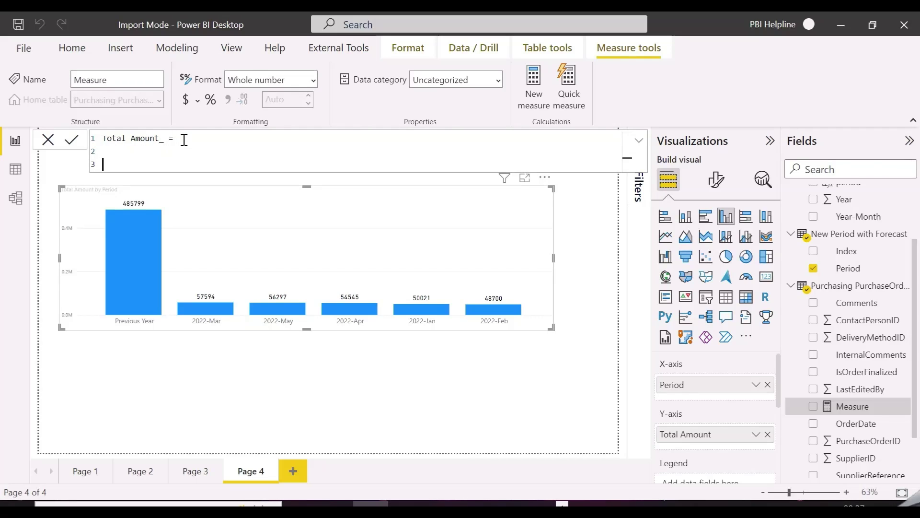
- Begin the Total Amount_ formula with a CALCULATE function that evaluates the [Total Amount] measure
text(calculate)
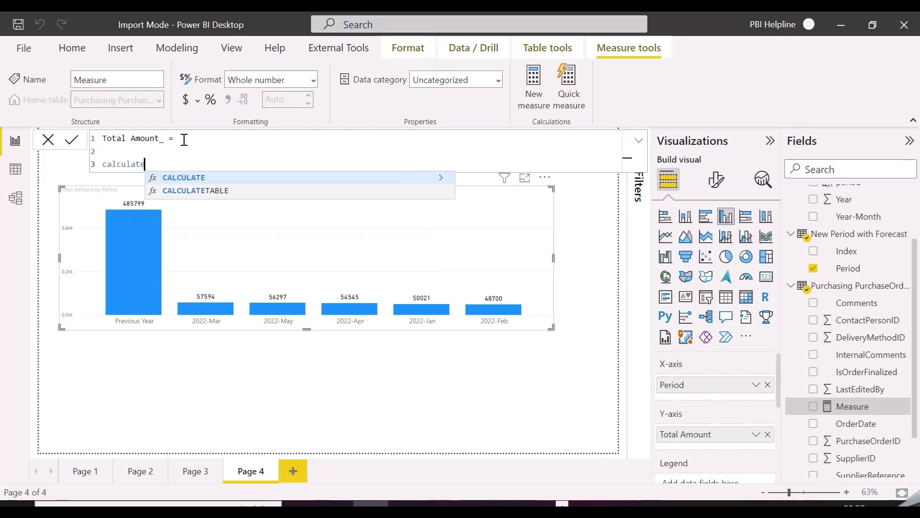
key(Tab)
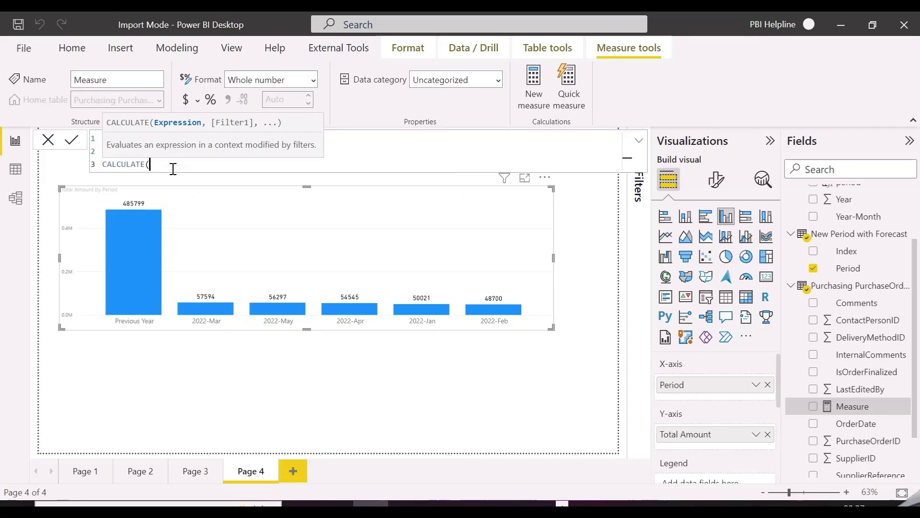
key(shift+Return)
text(total)
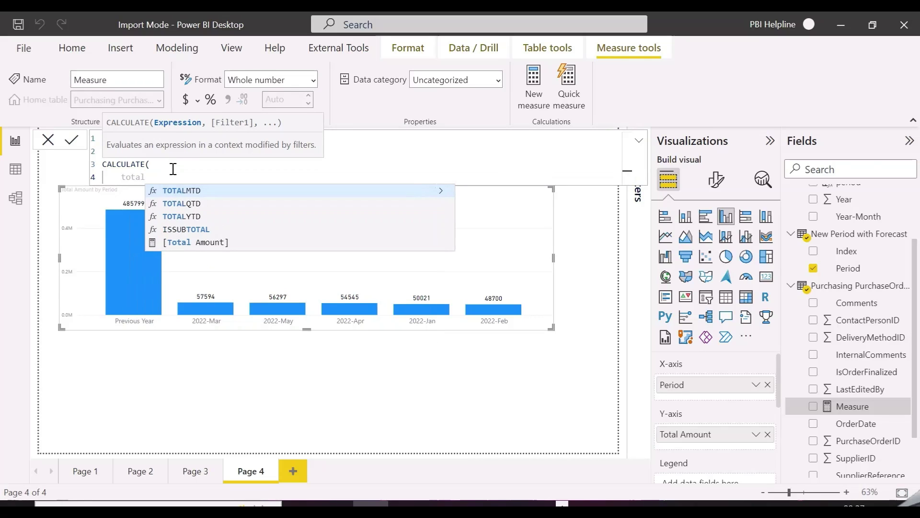
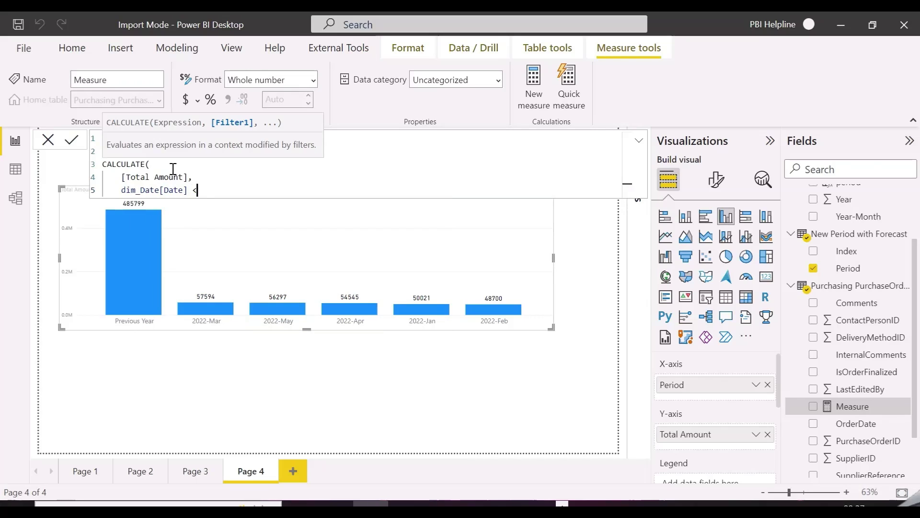
- Complete the CALCULATE filter of the Total Amount_ measure as dim_Date[Date] <= MAX(dim_Date[Date])
text(MAX()
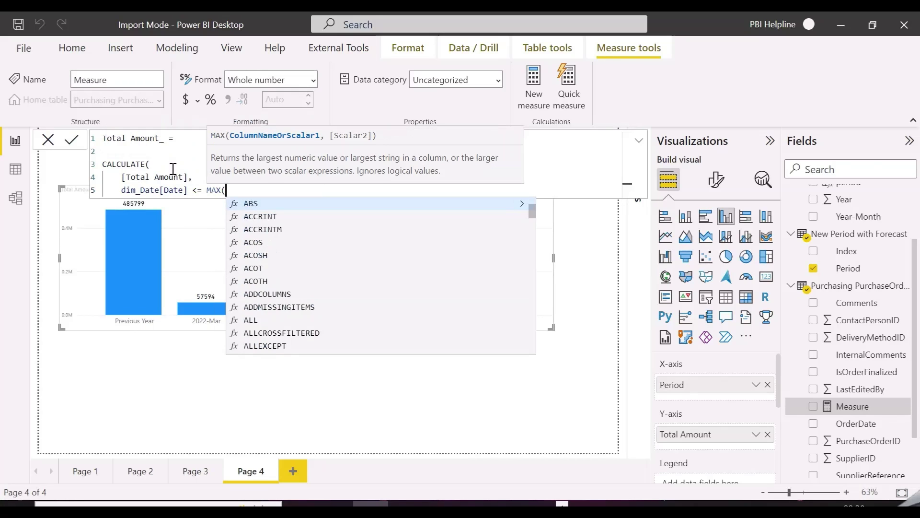
text(date)
key(Down)
key(Down)
key(Down)
key(Down)
key(Down)
key(Down)
key(Down)
key(Down)
key(Down)
key(Down)
key(Down)
key(Down)
key(Down)
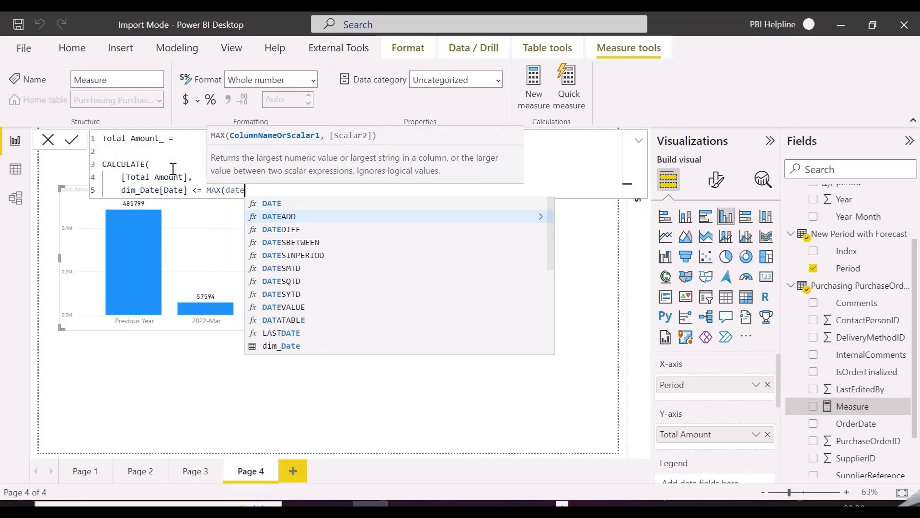
key(Tab)
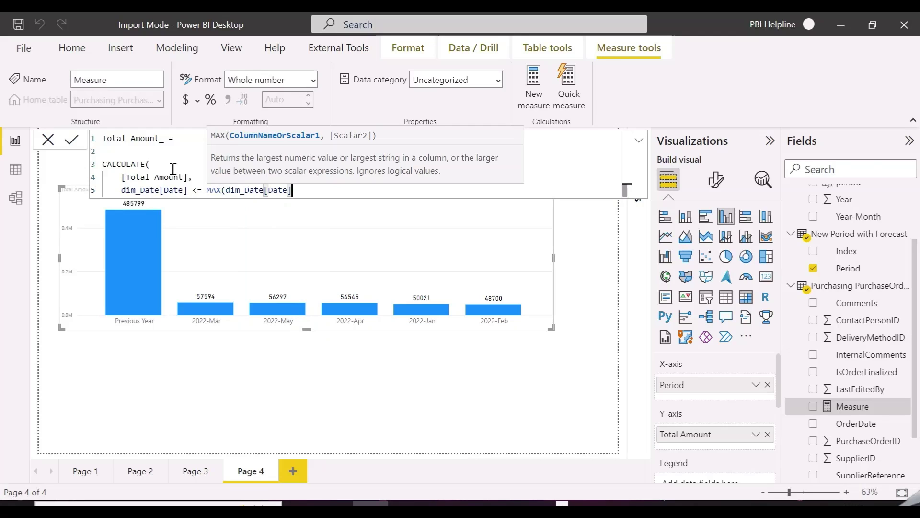
text())
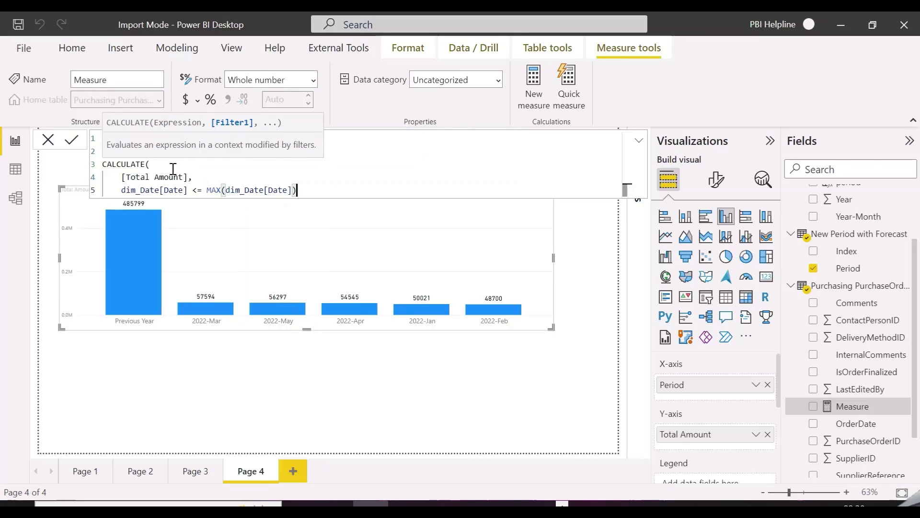
click(71, 141)
- Add ALL(dim_Date) as the second filter of the Total Amount_ measure's CALCULATE function and commit the formula
click(315, 190)
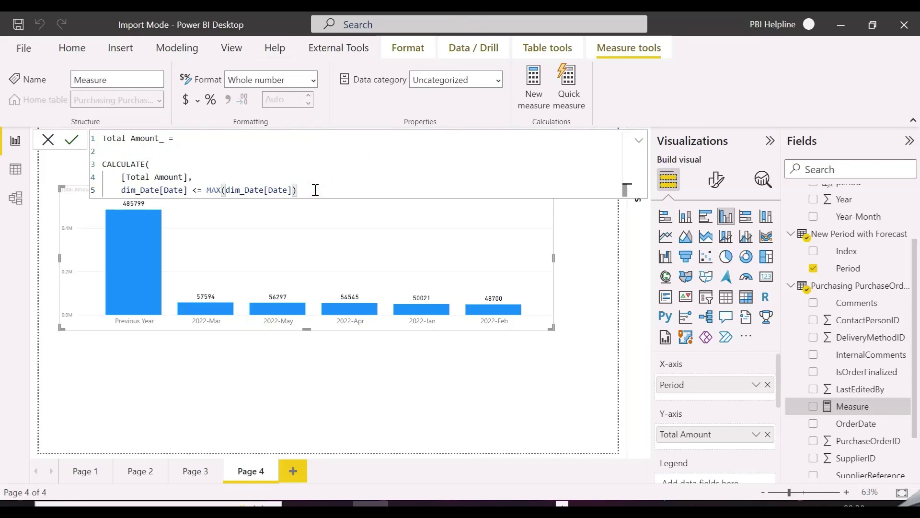
text(, al)
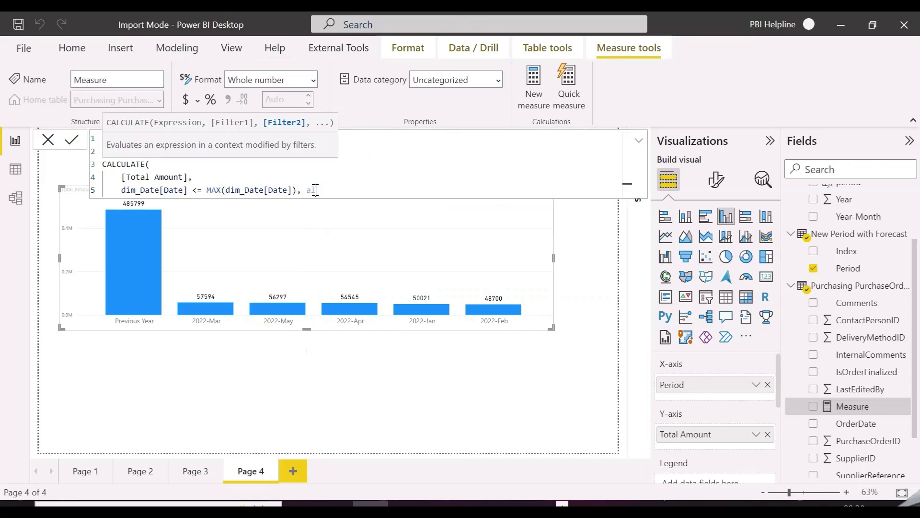
text(l)
key(Tab)
text(date)
key(Tab)
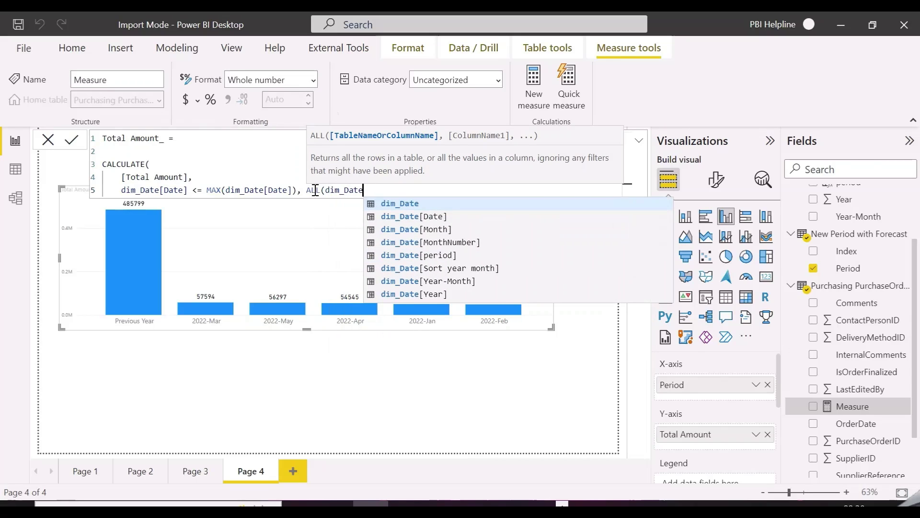
text()))
key(Return)
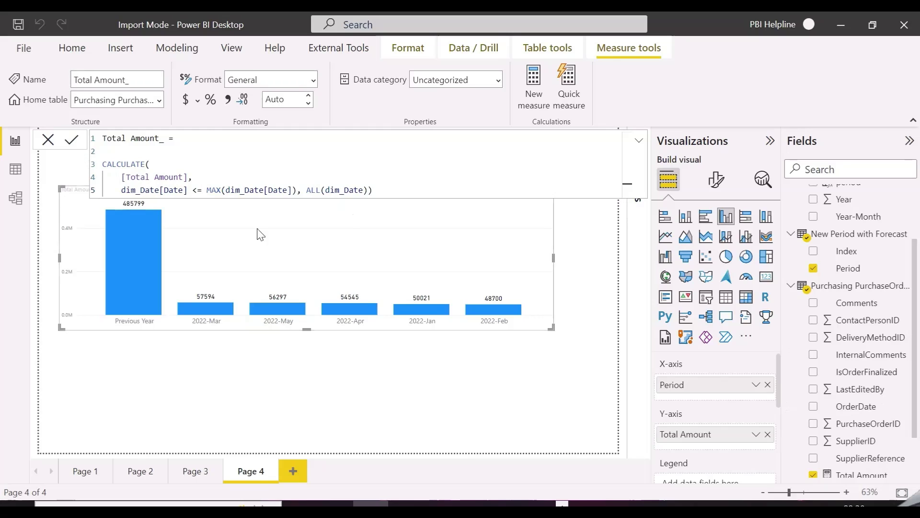
- Replace Total Amount with the Total Amount_ measure as the values of the column chart
scroll(826, 412, down, 3)
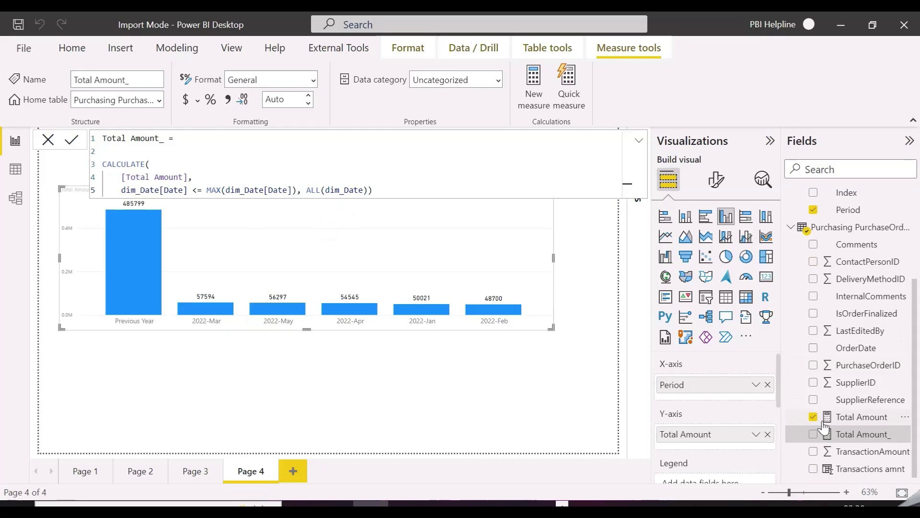
click(813, 417)
click(813, 434)
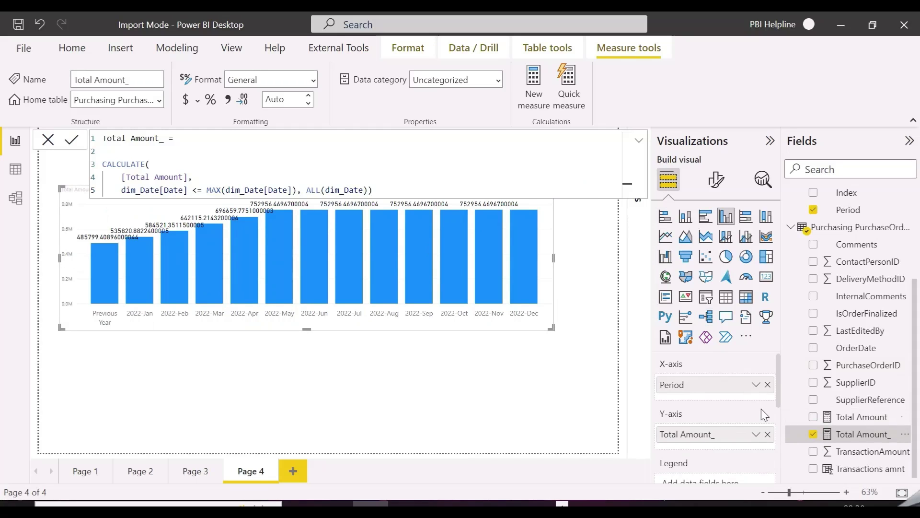
- Format the Total Amount_ measure with 0 decimal places and move the column chart lower on the page, clear of the formula
click(281, 99)
text(0)
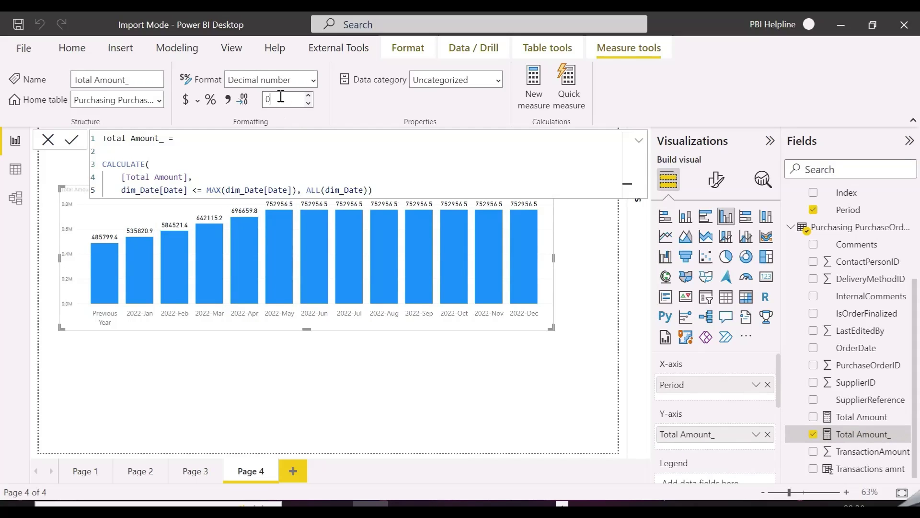
key(BackSpace)
text(0)
click(362, 311)
drag(365, 320, 363, 370)
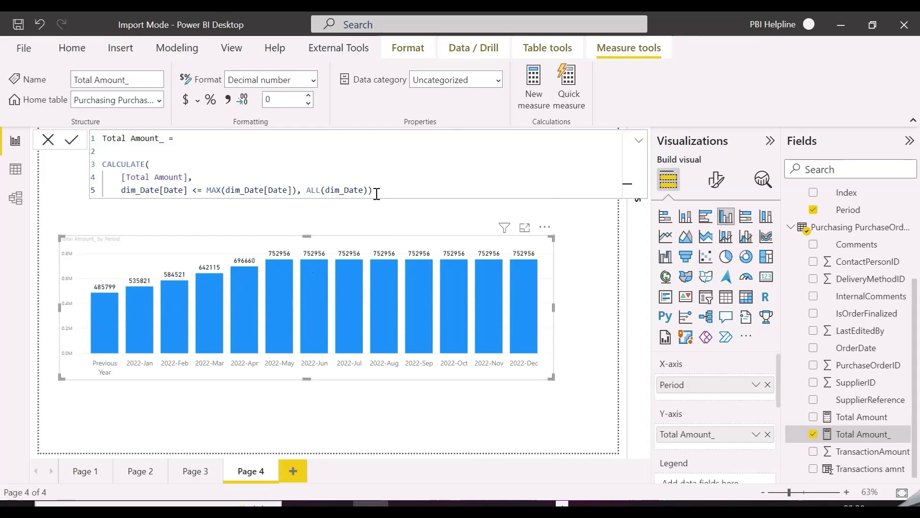
- Put the ALL(dim_Date) filter on its own line and replace the closing parenthesis of CALCULATE with a comma
click(304, 191)
key(shift+Return)
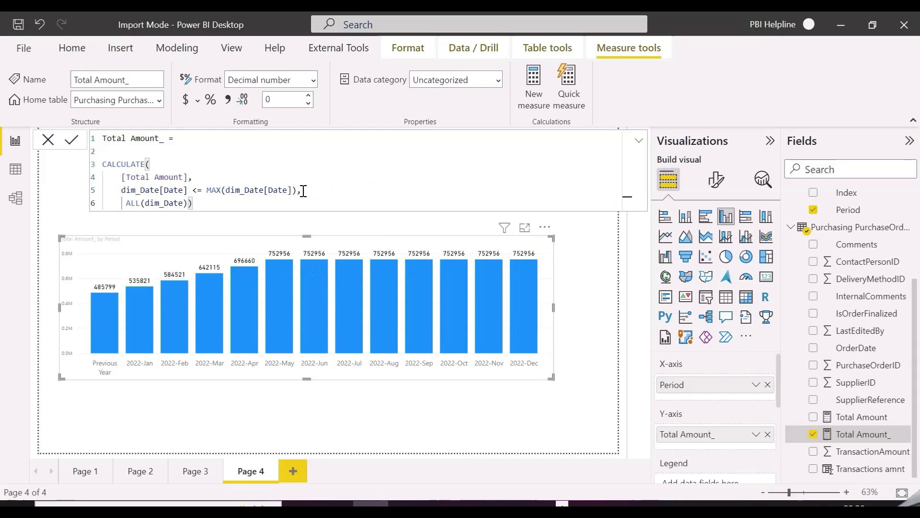
click(241, 206)
key(BackSpace)
text(,ABS(va)
key(BackSpace)
key(BackSpace)
key(BackSpace)
key(BackSpace)
key(BackSpace)
key(BackSpace)
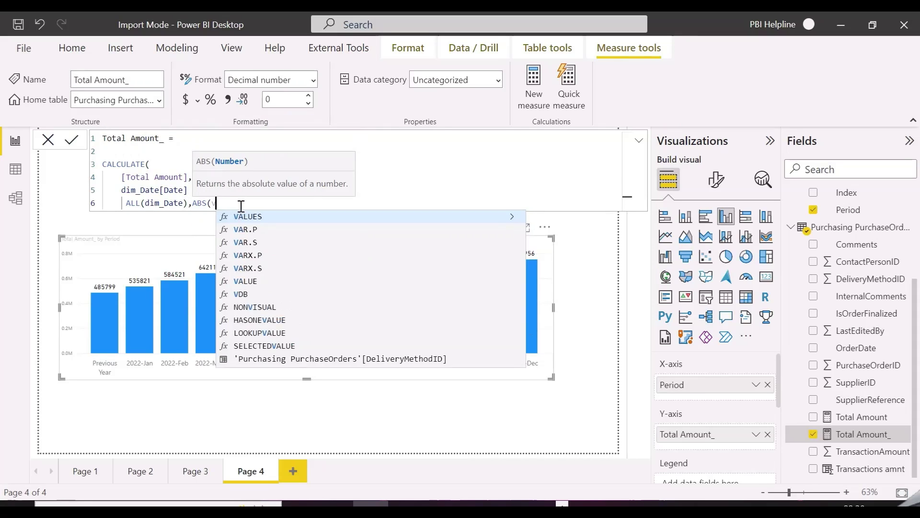
- Add VALUES(dim_Date[Year]) on a new line as the third CALCULATE filter and commit the Total Amount_ measure
key(shift+Return)
text(val)
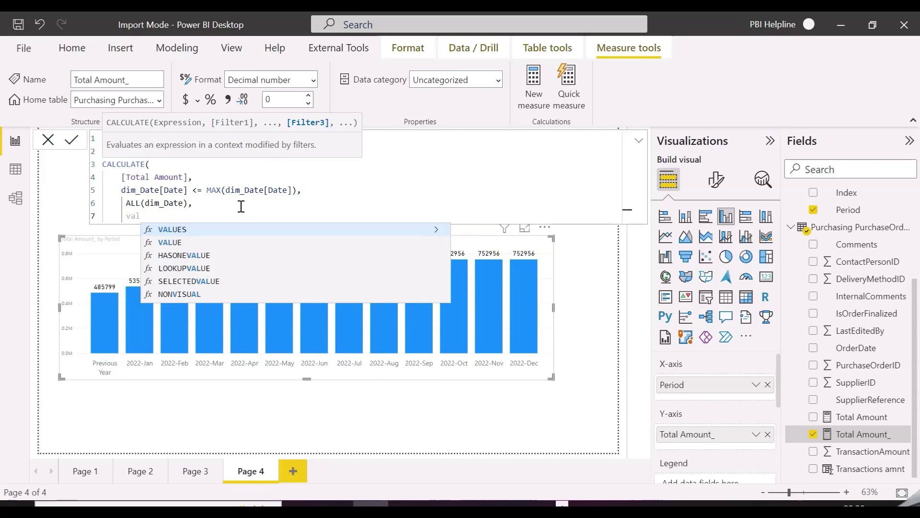
key(Tab)
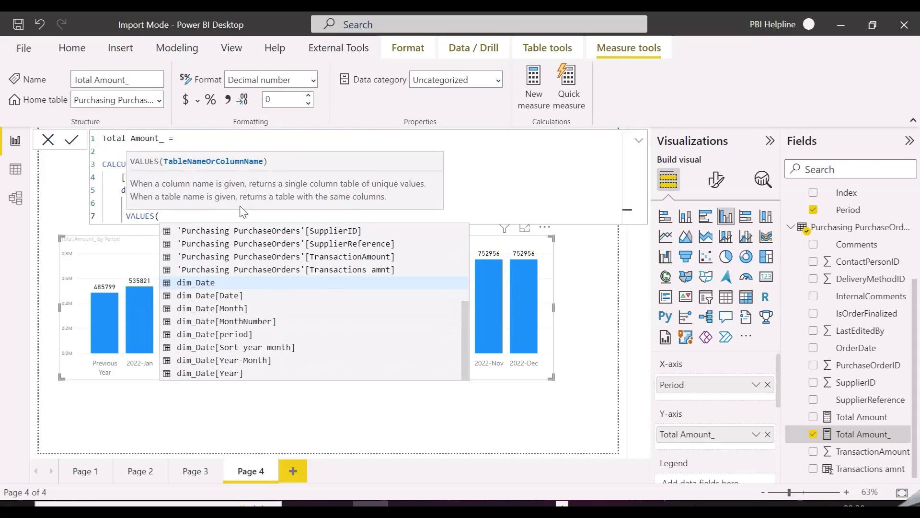
text(year)
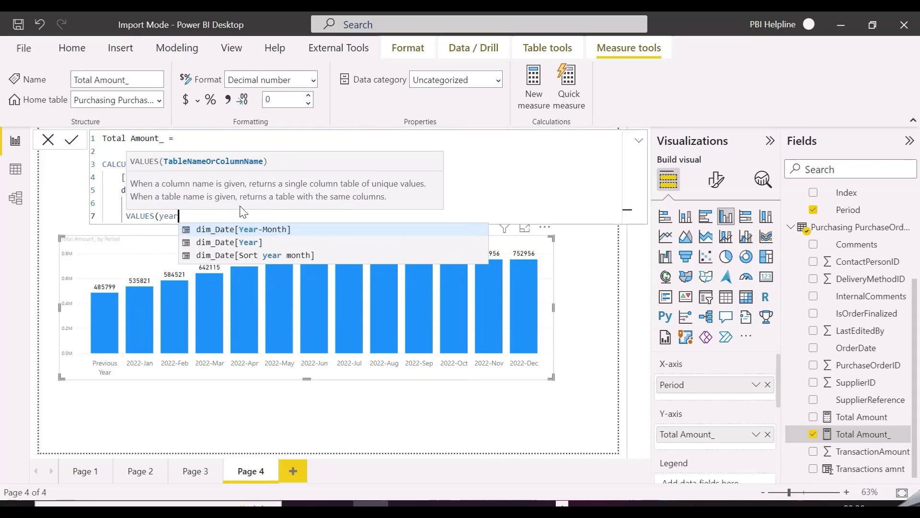
key(Down)
key(Tab)
text()))
key(Return)
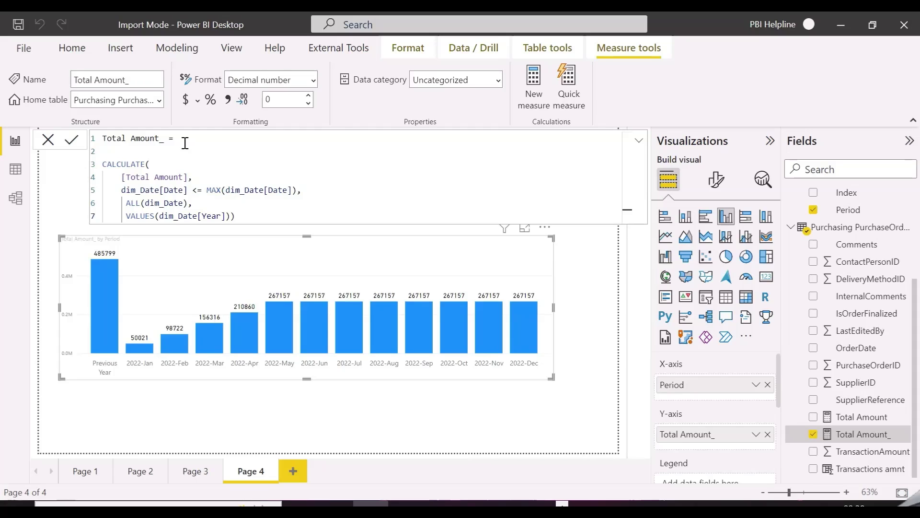
- Insert the opening of a SWITCH function above the CALCULATE expression in the Total Amount_ formula
key(Return)
key(Return)
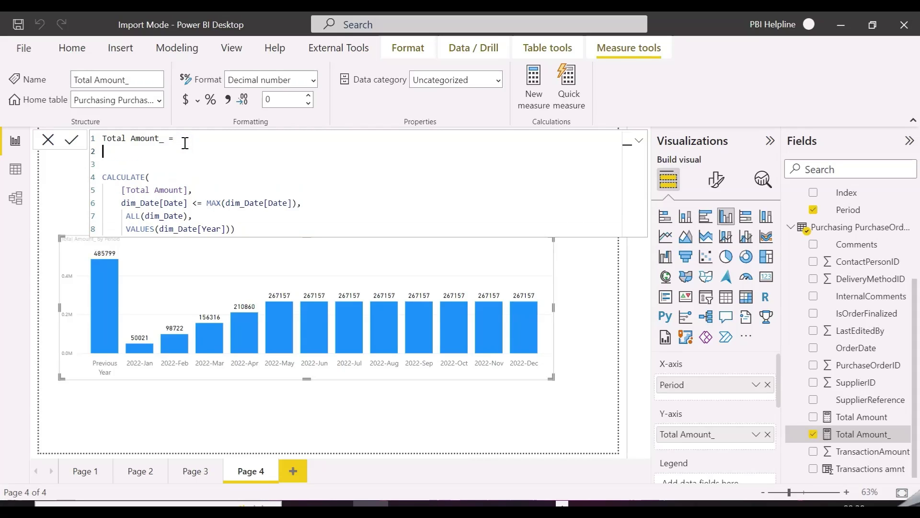
text(switch)
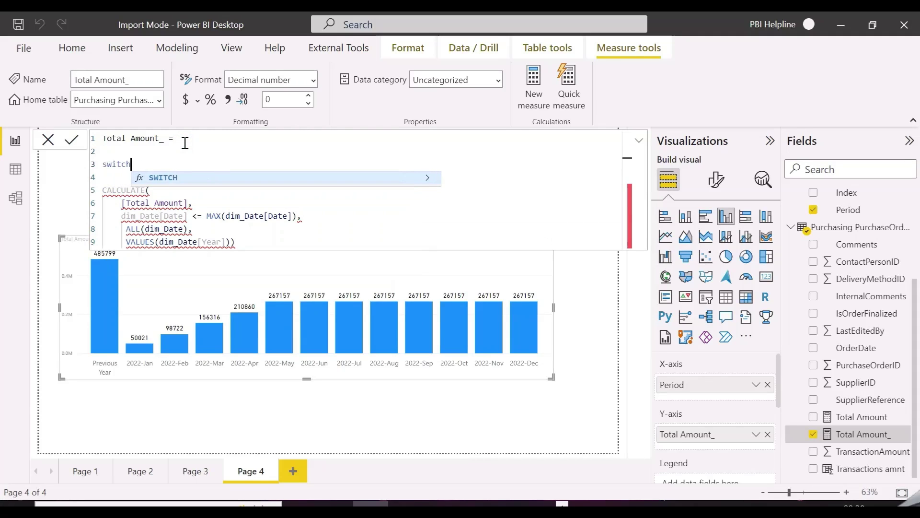
key(Tab)
key(Return)
- Enter SELECTEDVALUE('New Period with Forecast'[Period]) as the expression that the SWITCH function evaluates
text(s)
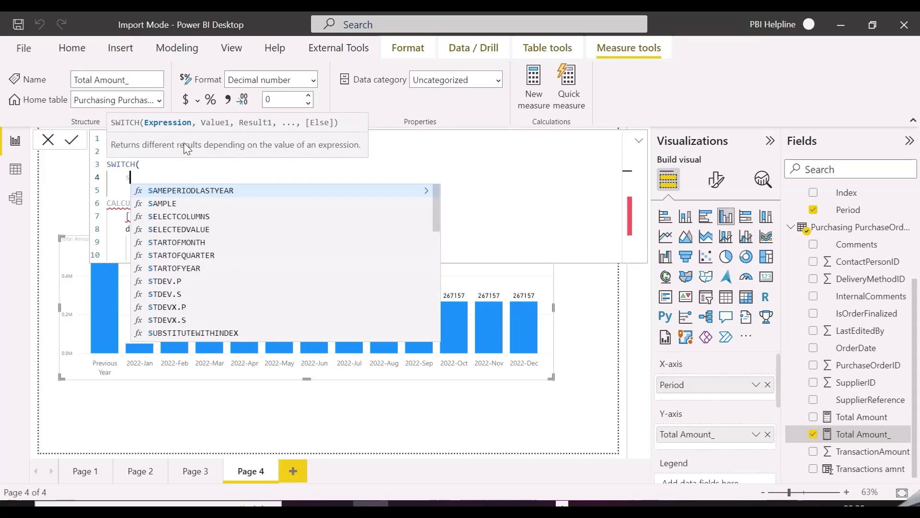
text(elected)
key(Tab)
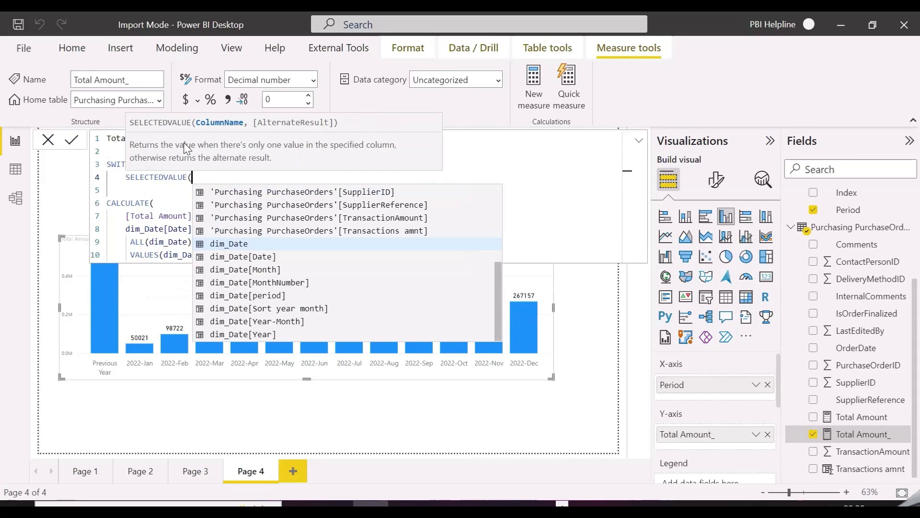
text(period)
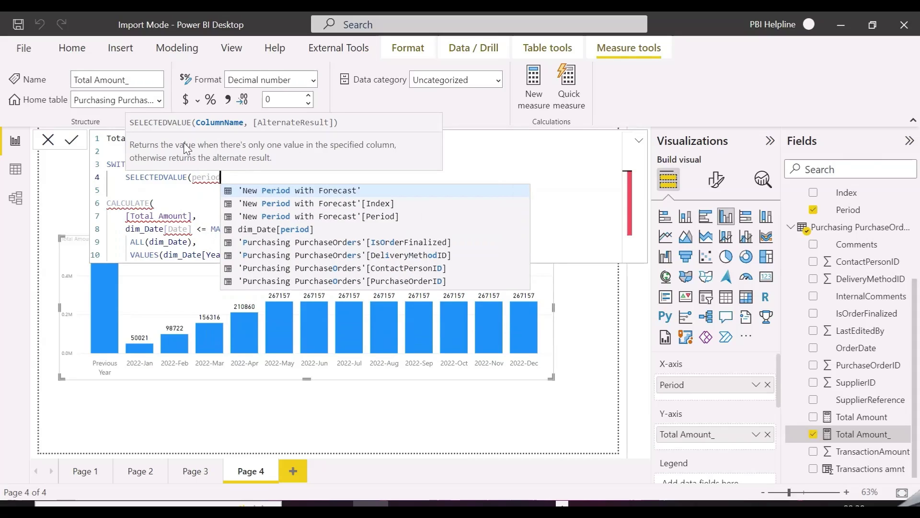
key(Down)
key(Down)
key(Tab)
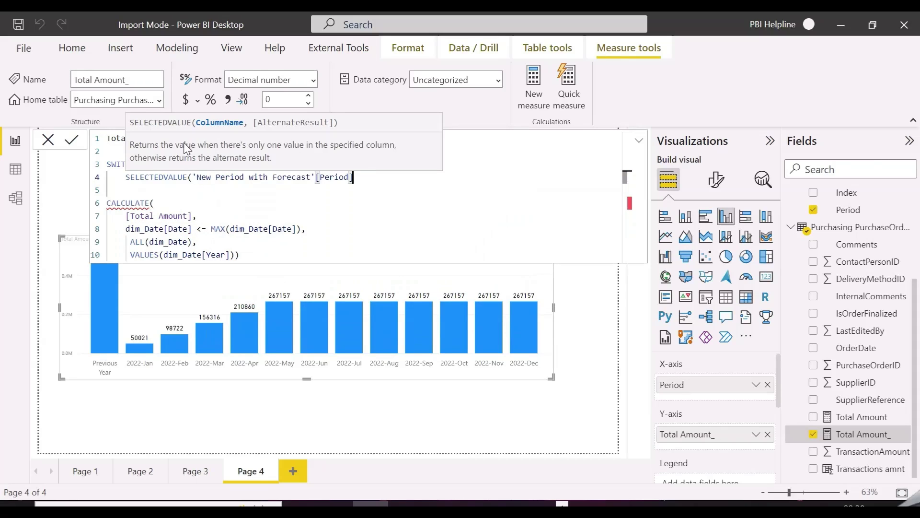
text(),)
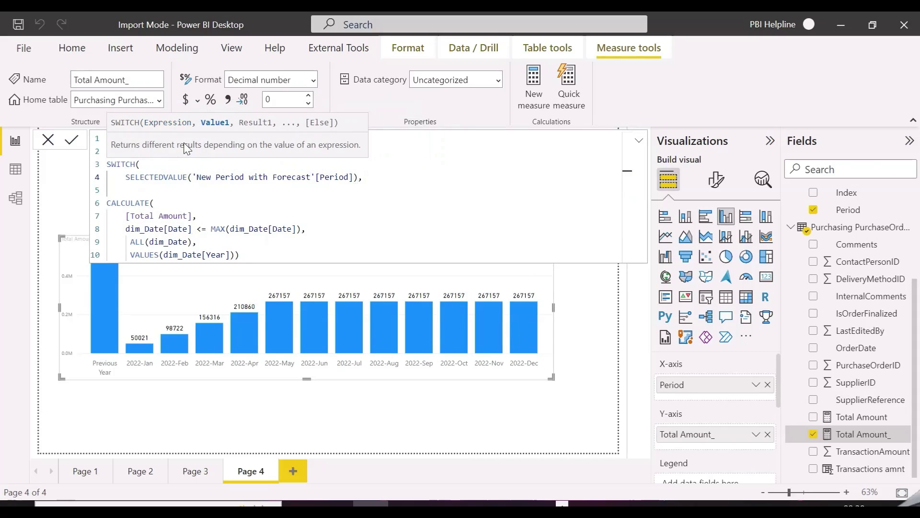
- Add "Forecast" as the first SWITCH value and open a CALCULATE function on the next line as its result
key(shift+Return)
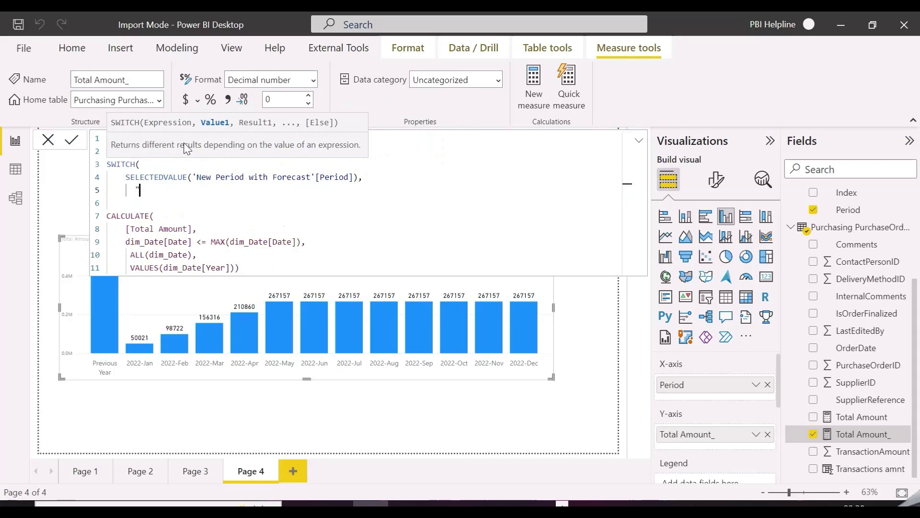
text("Forecast",)
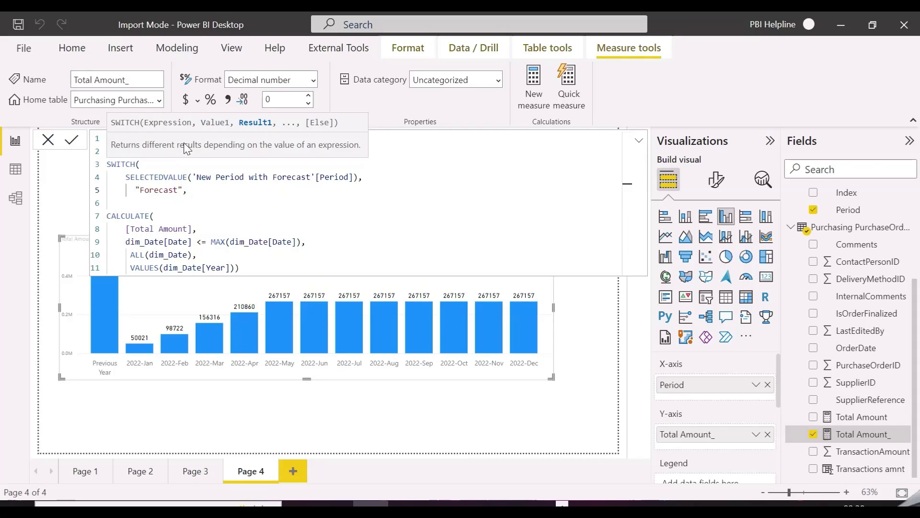
key(shift+Return)
text(CALCULATE()
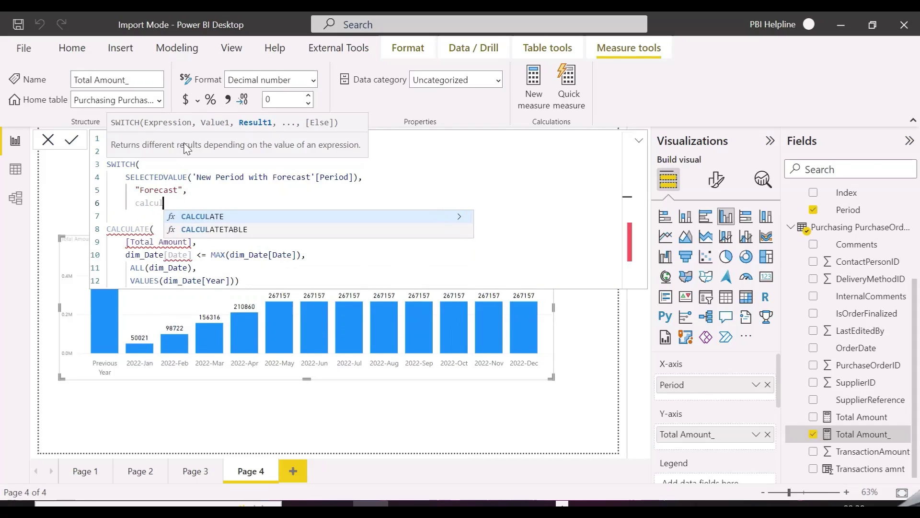
key(shift+Return)
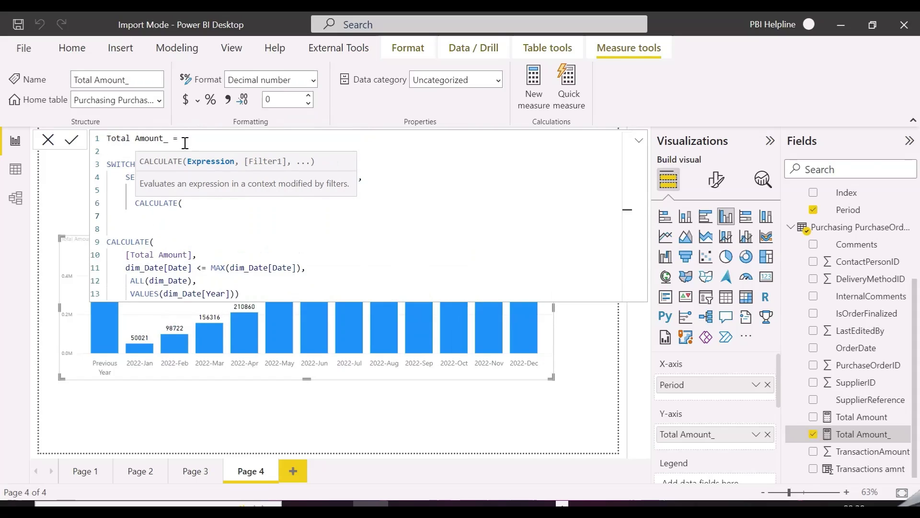
- Enter the [Total Amount] measure, followed by a comma, as the expression of the Forecast CALCULATE function
text(tota)
key(Down)
key(Down)
key(Down)
key(Tab)
text(,a)
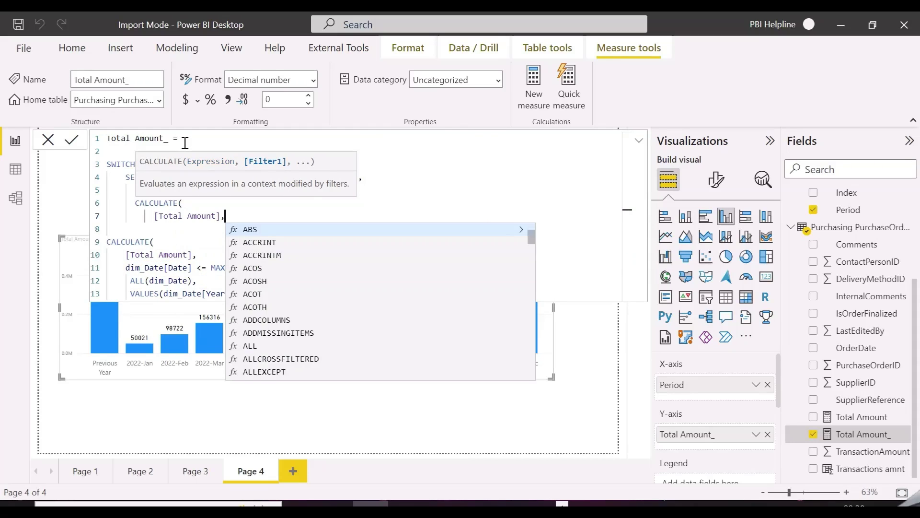
key(Tab)
key(BackSpace)
key(BackSpace)
key(BackSpace)
key(BackSpace)
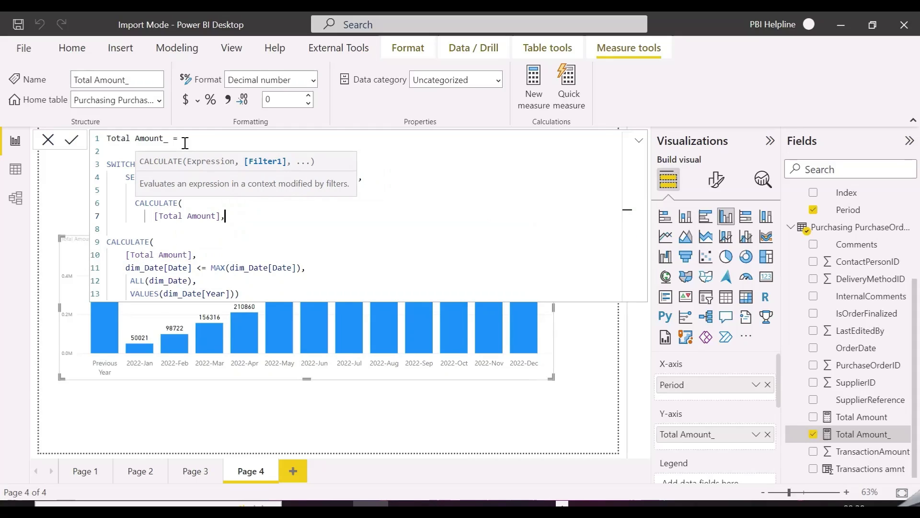
- Start the Forecast CALCULATE filter on a new line with dim_Date[Year] and an equals sign
key(shift+Return)
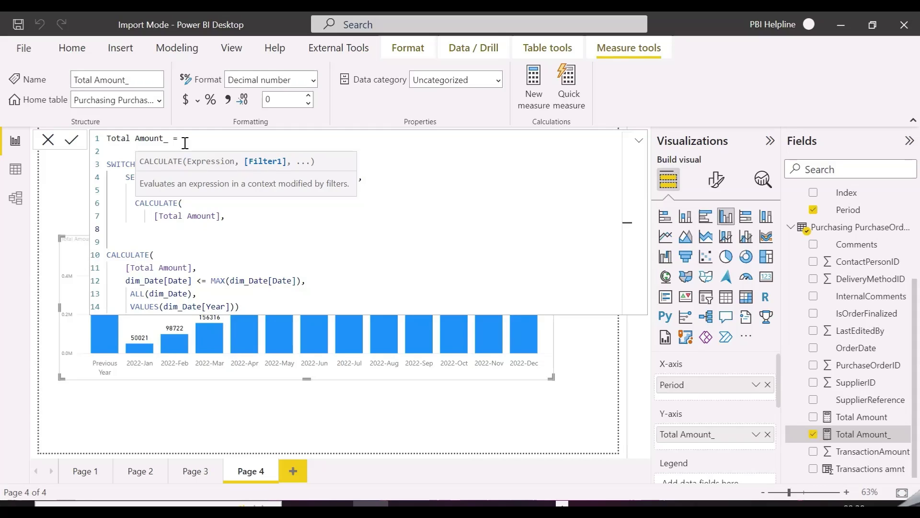
text(year)
key(Down)
key(Down)
key(Down)
key(Down)
key(Down)
key(Down)
key(Down)
key(Down)
key(Down)
key(Down)
key(Tab)
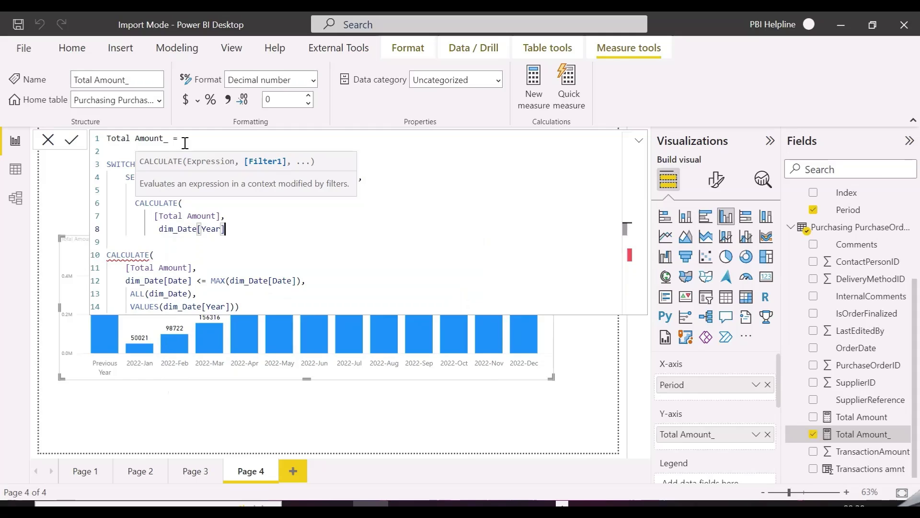
text(= )
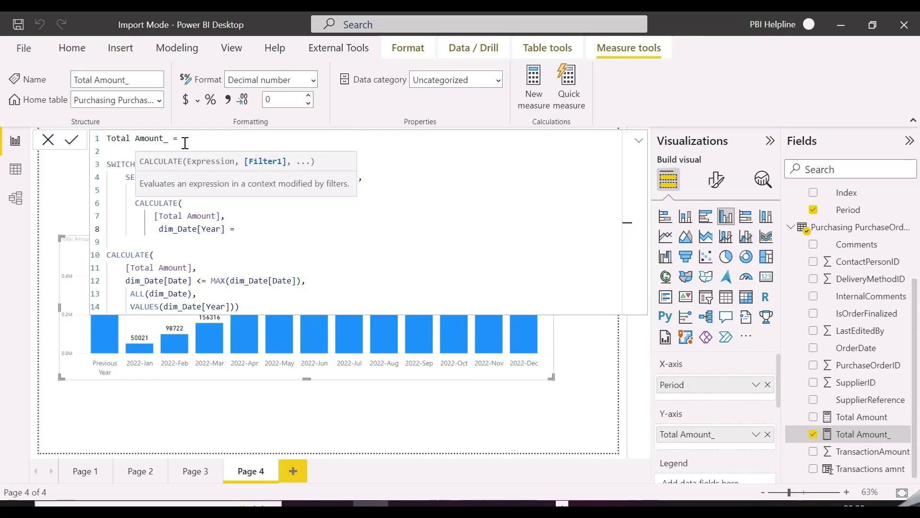
- Complete the Forecast year filter with YEAR(TODAY()) -1, close the SWITCH function after the original CALCULATE, and commit the measure
text(year)
key(Tab)
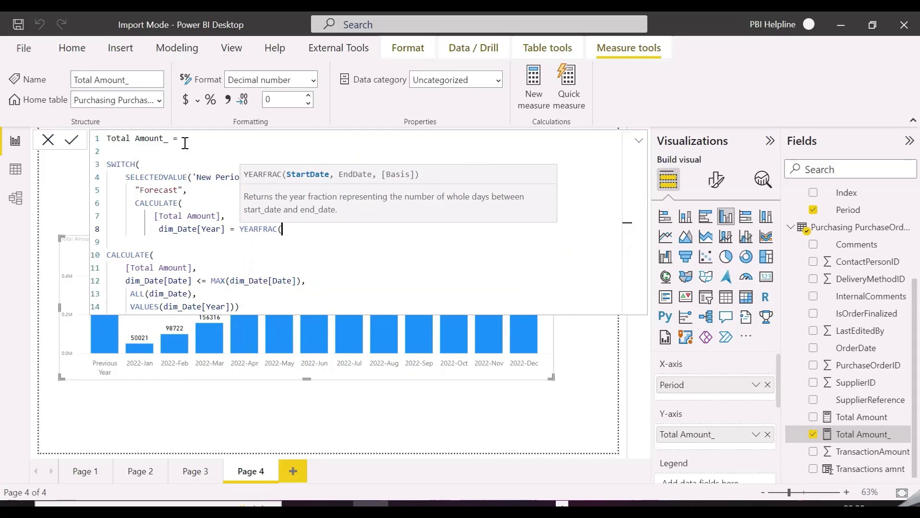
key(BackSpace)
key(BackSpace)
key(BackSpace)
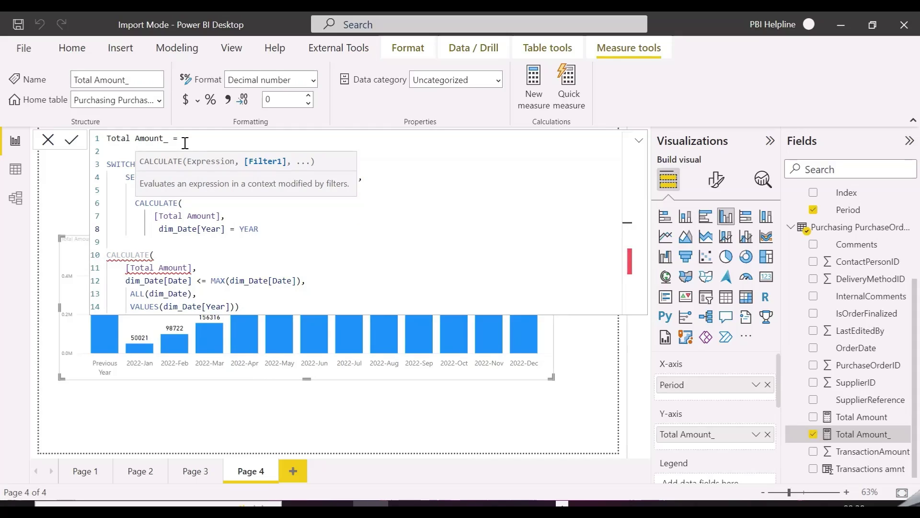
text((today)
key(Tab)
text())
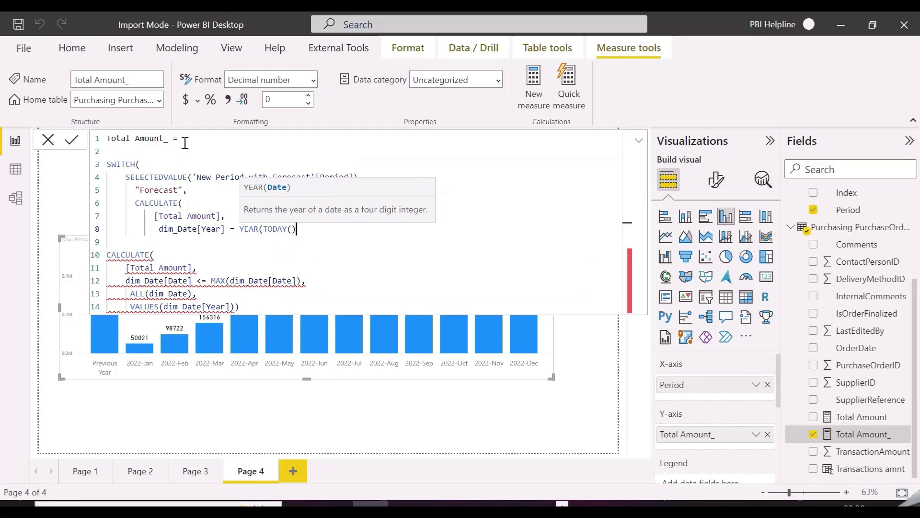
text() -1),)
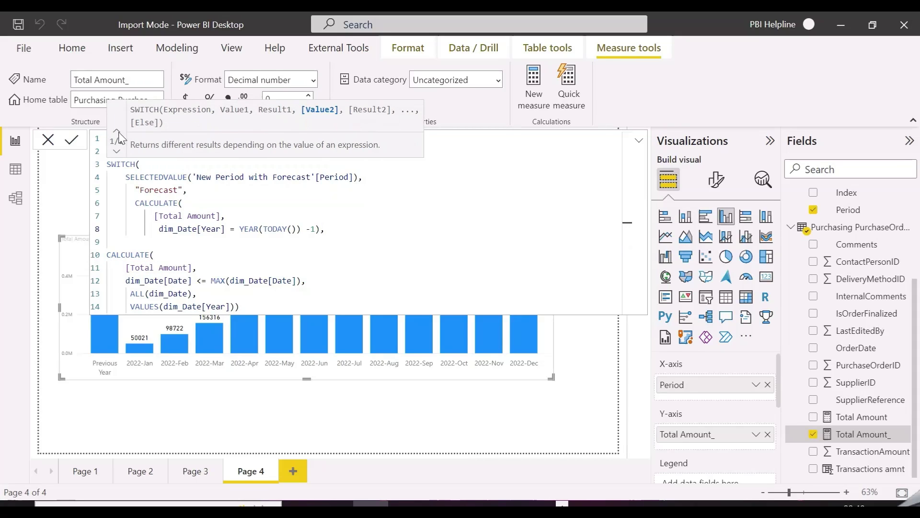
click(71, 140)
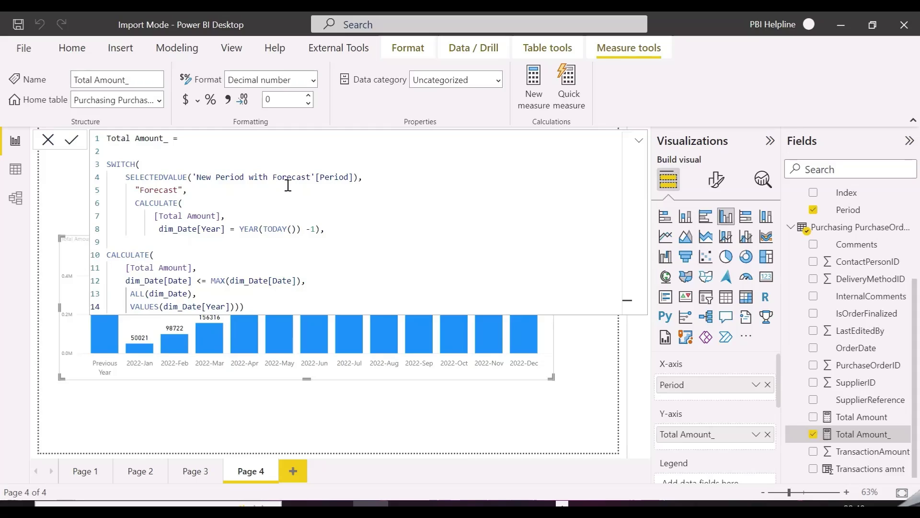
- Add ALL(dim_Date) as a further filter of the Forecast CALCULATE function, ending it with a comma, and commit the measure
click(324, 230)
key(BackSpace)
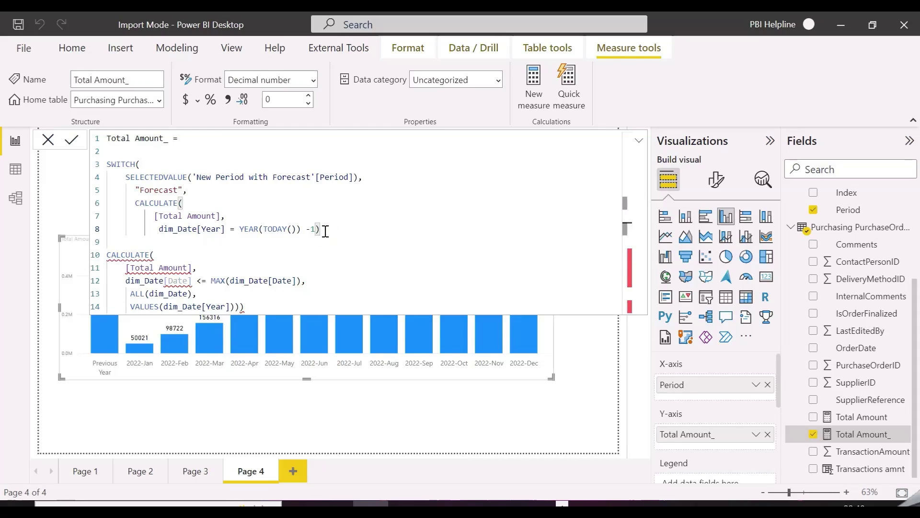
key(BackSpace)
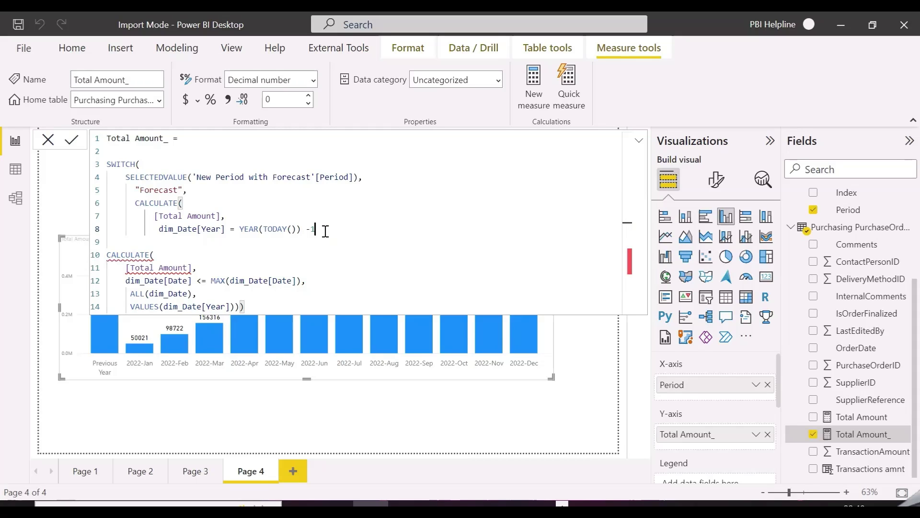
text(,all)
key(Tab)
text(dim_Date)
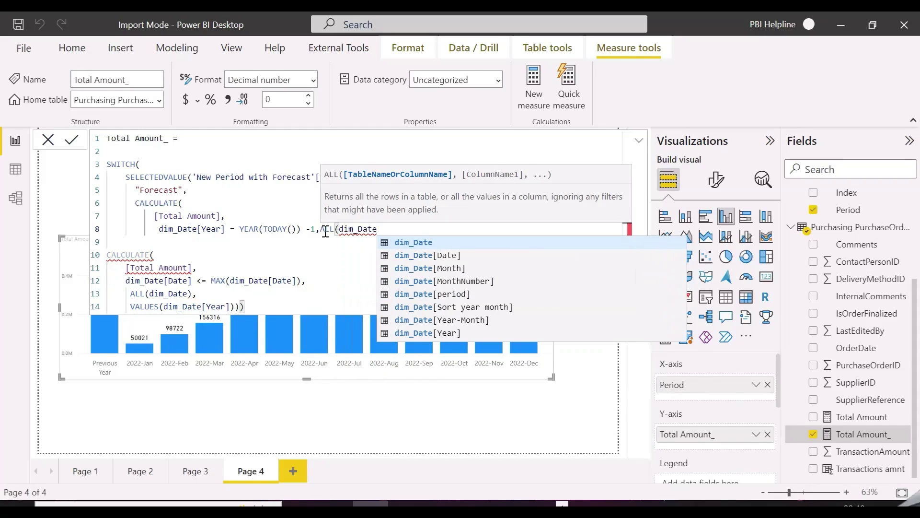
text()))
key(Return)
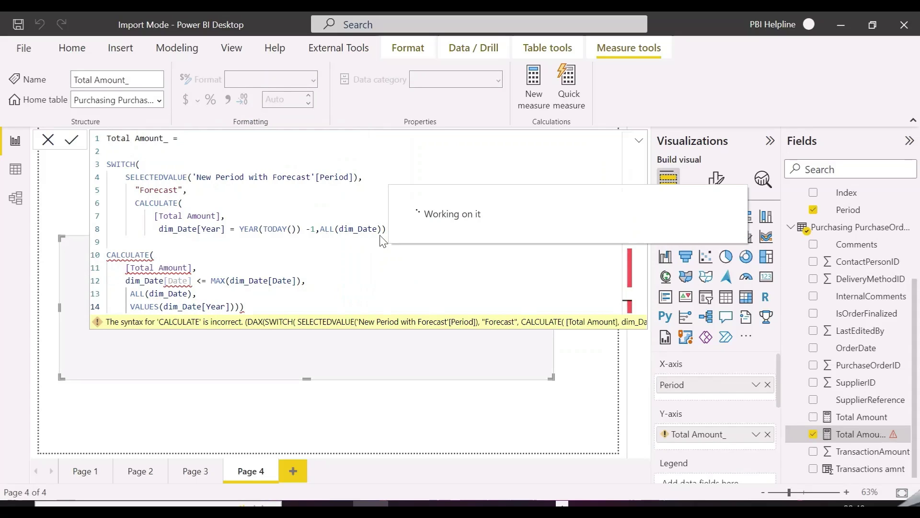
text(,)
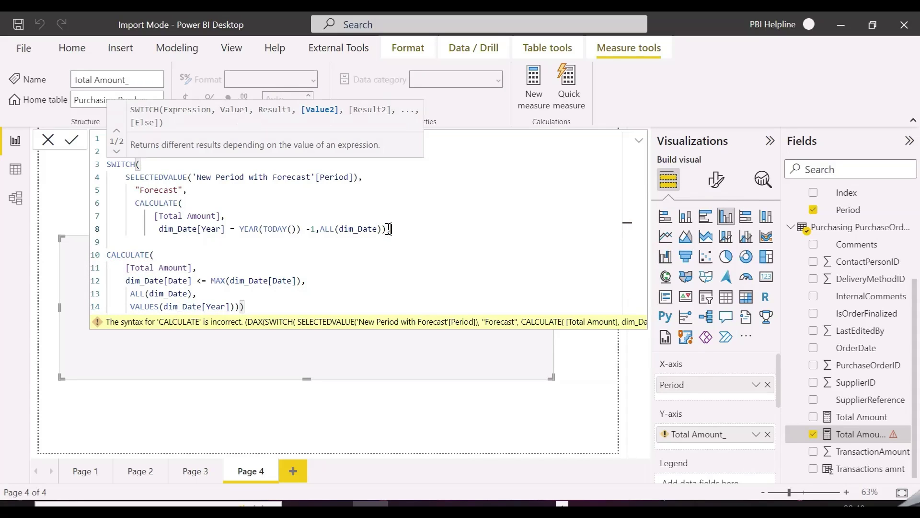
click(66, 139)
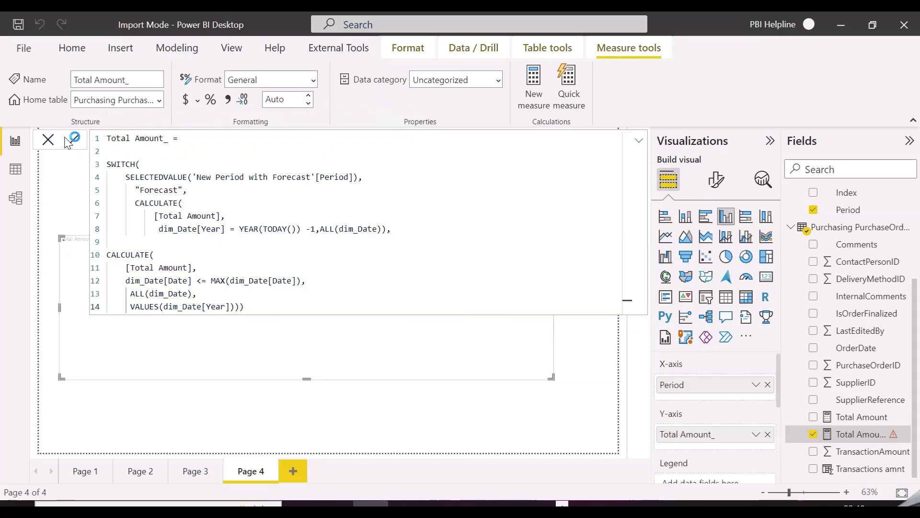
- Multiply the Forecast CALCULATE result by 1.30, commit the measure, and collapse the formula to show the chart
click(387, 230)
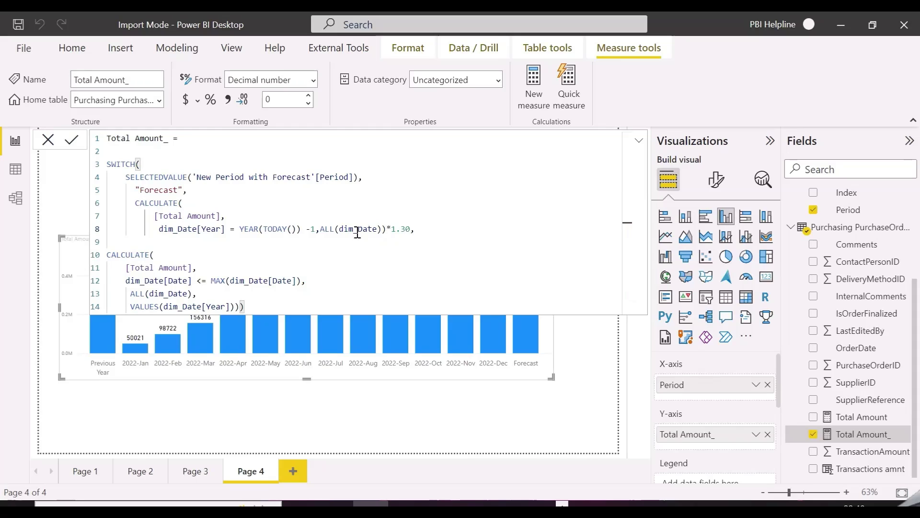
click(72, 140)
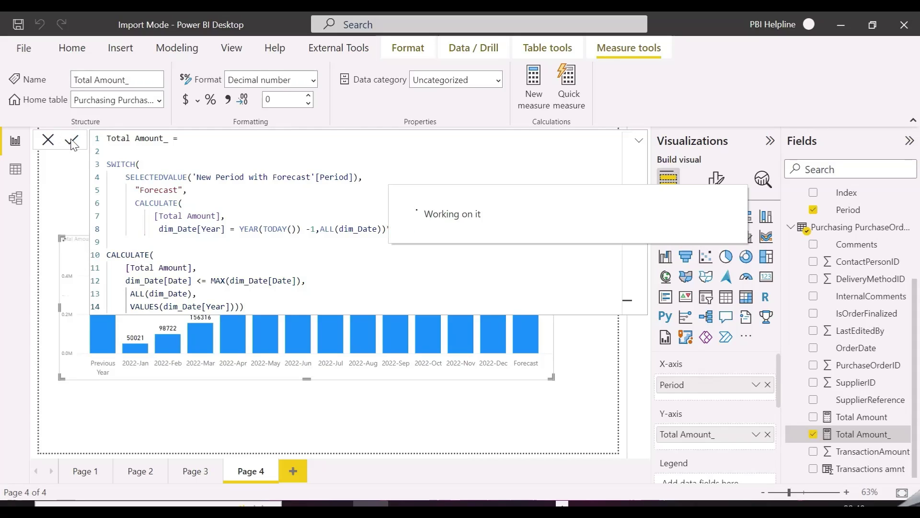
click(639, 140)
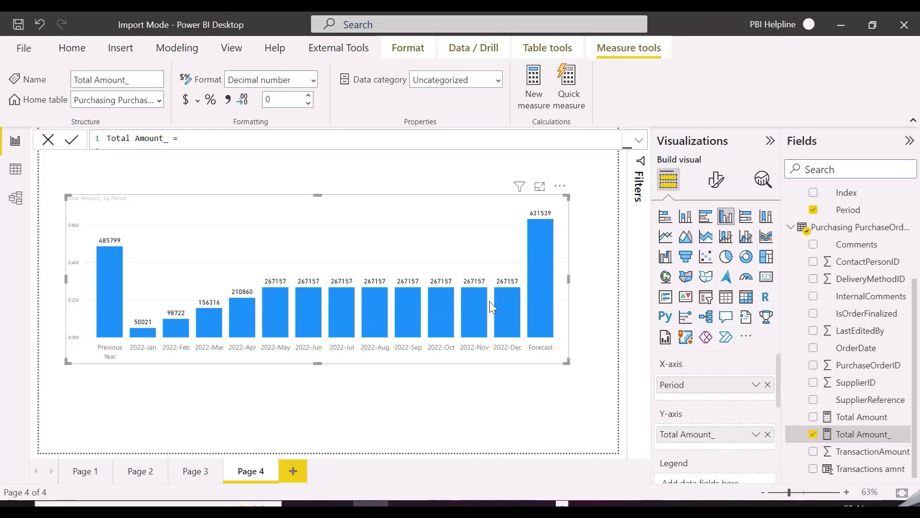
- Open an IF function on a new line between the Forecast result and the original CALCULATE in the Total Amount_ measure
click(639, 140)
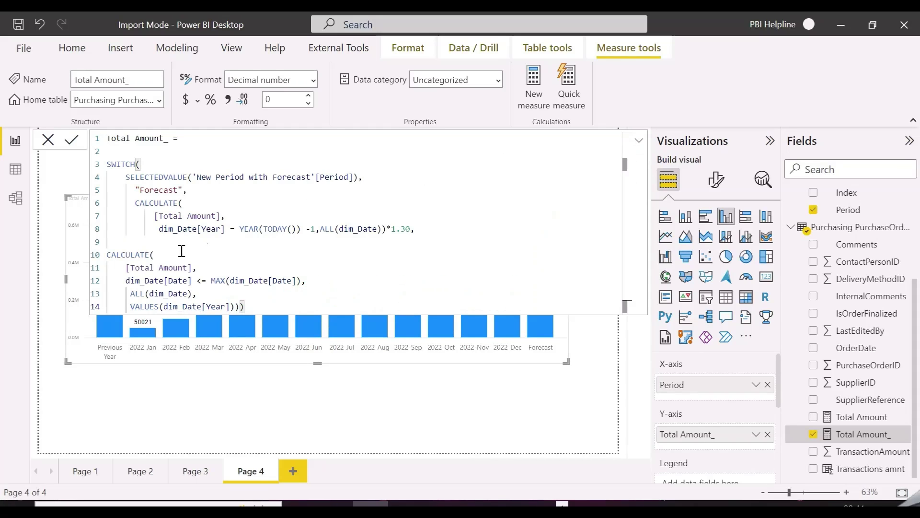
click(119, 242)
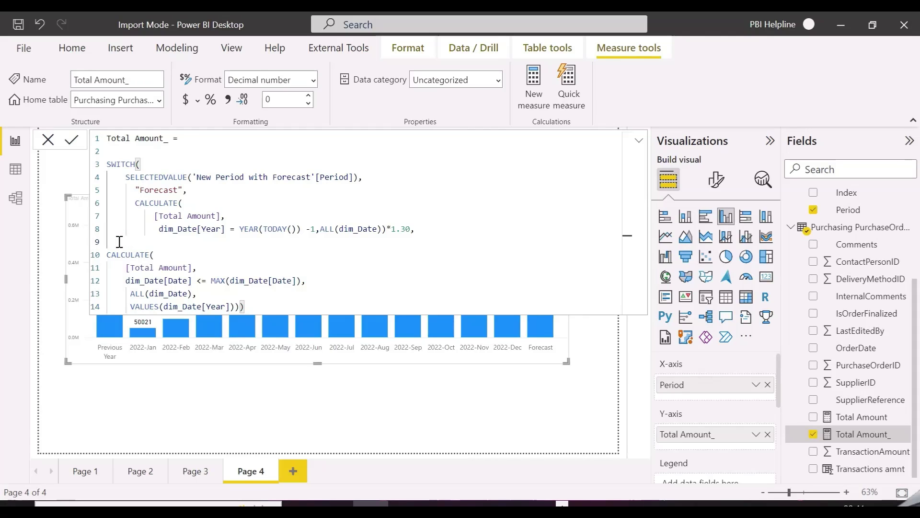
key(Return)
text(if)
key(Tab)
key(Return)
- Start the IF condition with MAX(dim_Date[Date])
text(max)
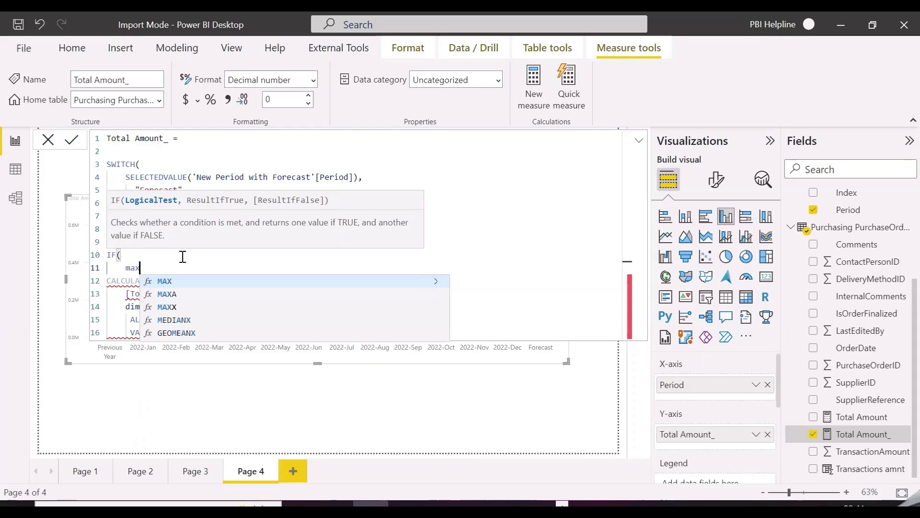
key(Tab)
text(date)
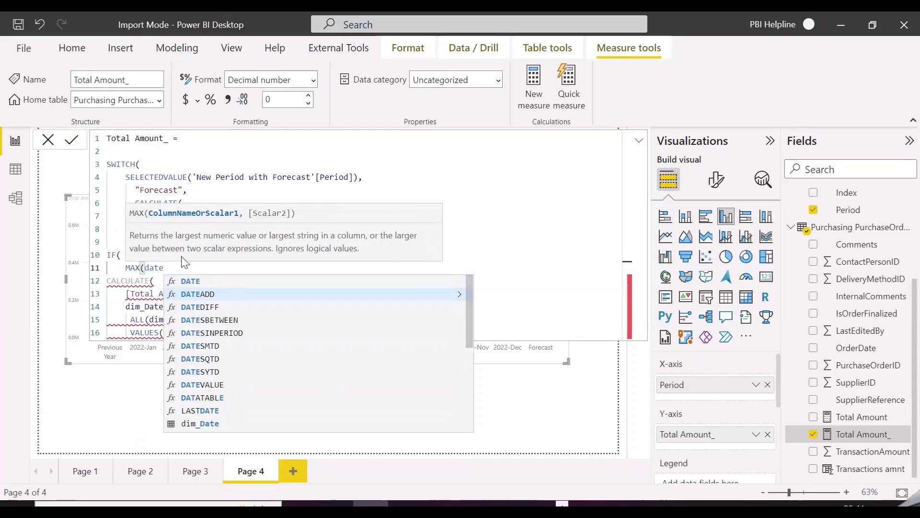
key(Down)
key(Down)
key(Down)
key(Down)
key(Down)
key(Down)
key(Down)
key(Down)
key(Down)
key(Down)
key(Down)
key(Down)
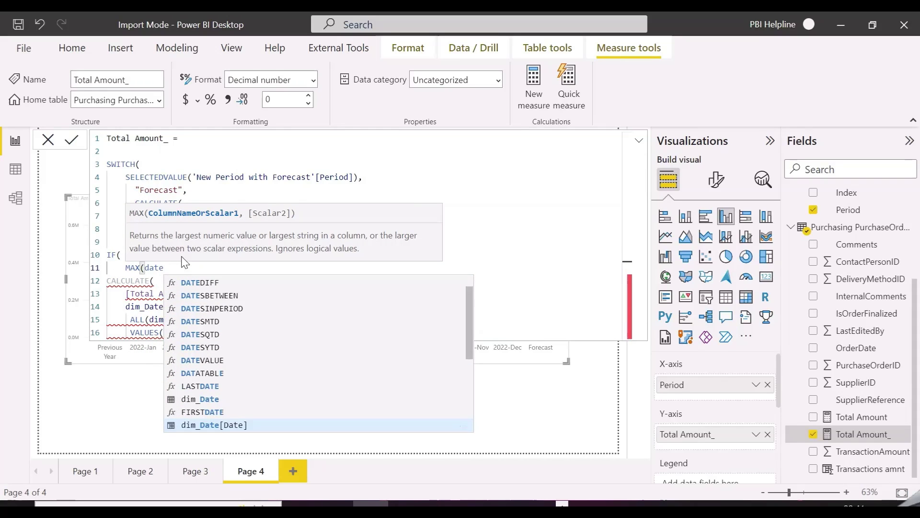
key(Tab)
text() )
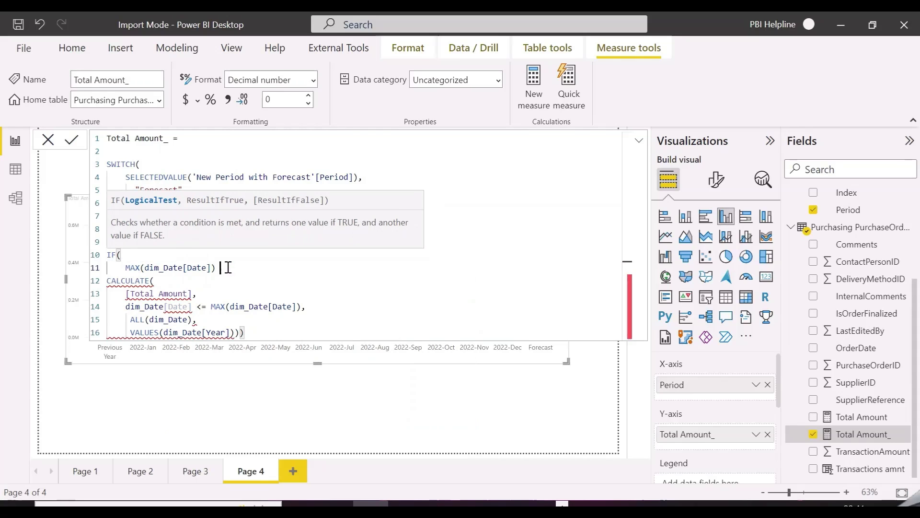
- Compare the maximum date using > CALCULATE(MAX('Purchasing PurchaseOrders'[OrderDate]),ALL() as the other side of the IF condition
text(> ca)
key(Tab)
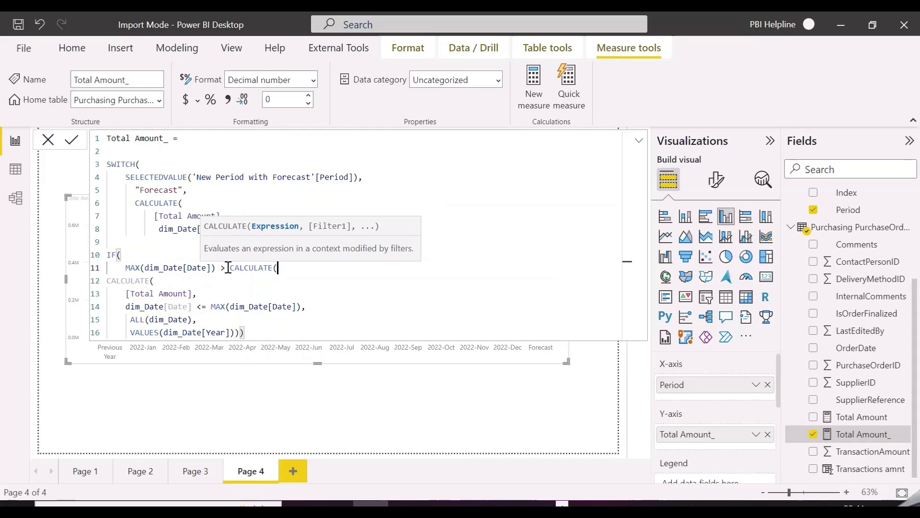
text(max)
key(Tab)
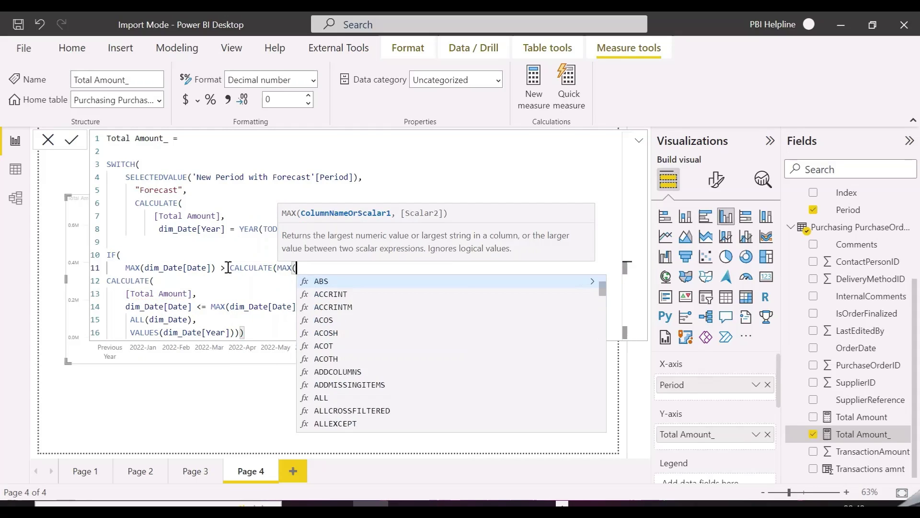
text(order)
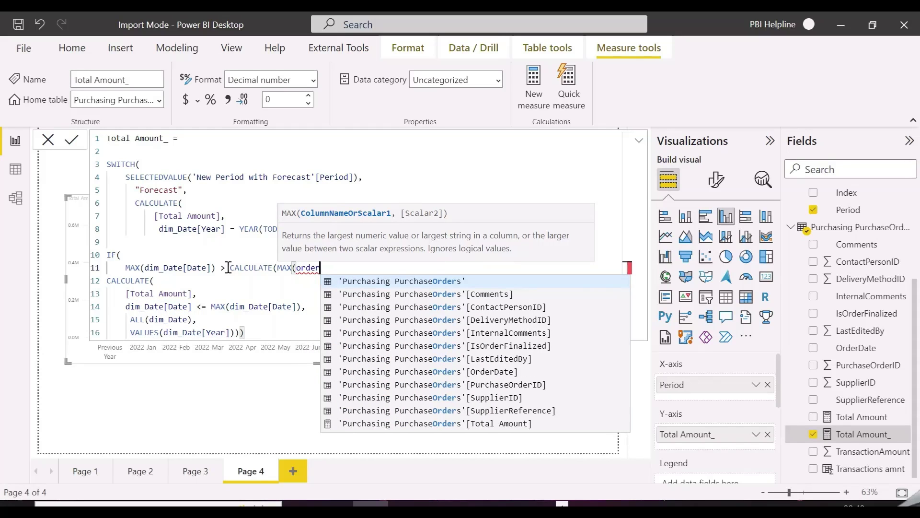
text(d)
key(Down)
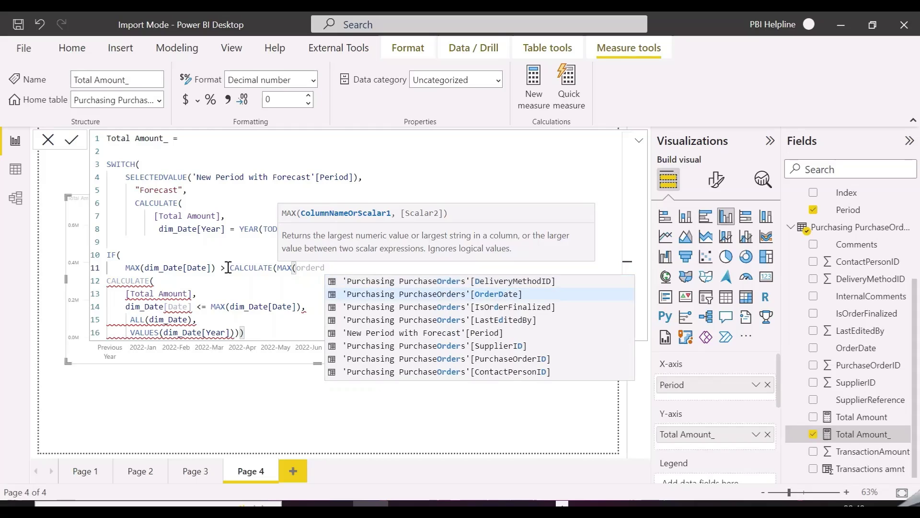
key(Tab)
text(),ALL()
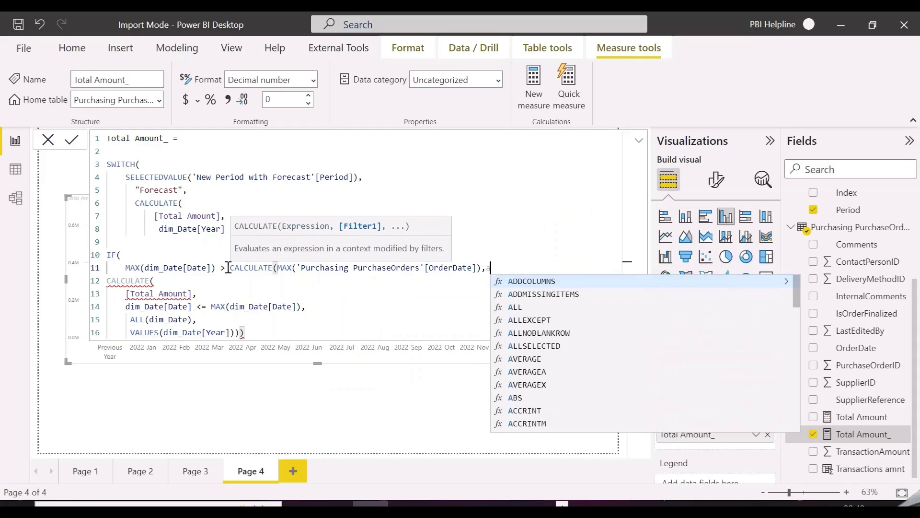
text())
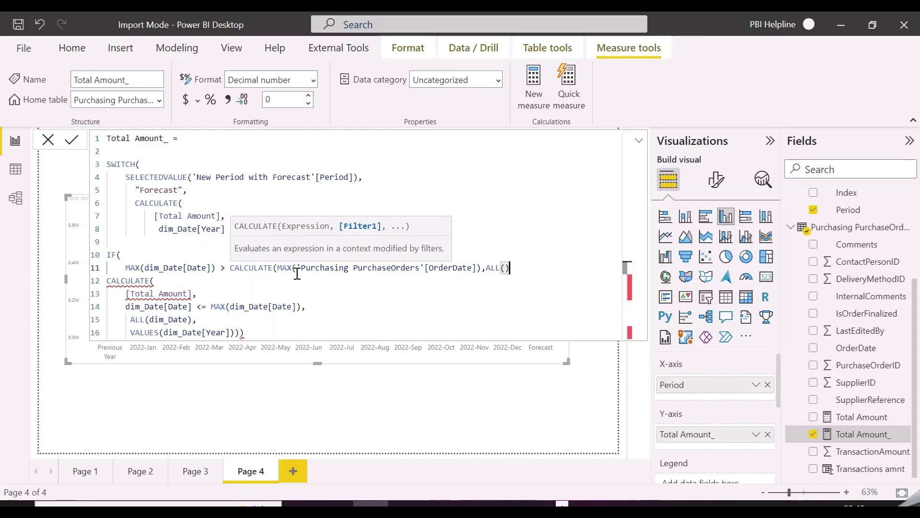
- Put the MAX order date expression and the ALL() filter of the comparison CALCULATE on separate lines
click(278, 268)
key(Return)
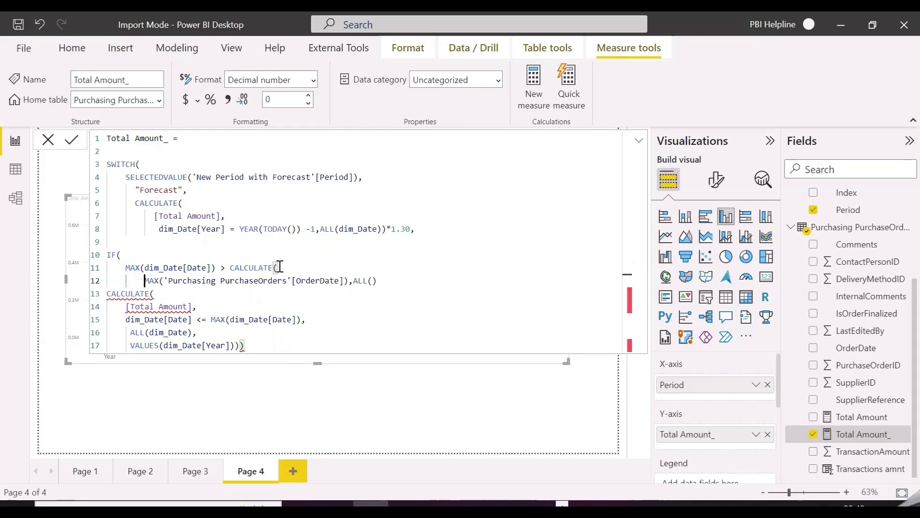
click(352, 281)
key(Return)
- Close the comparison CALCULATE, add "" as the IF function's true result, commit the measure, and collapse the formula
click(185, 296)
text(),)
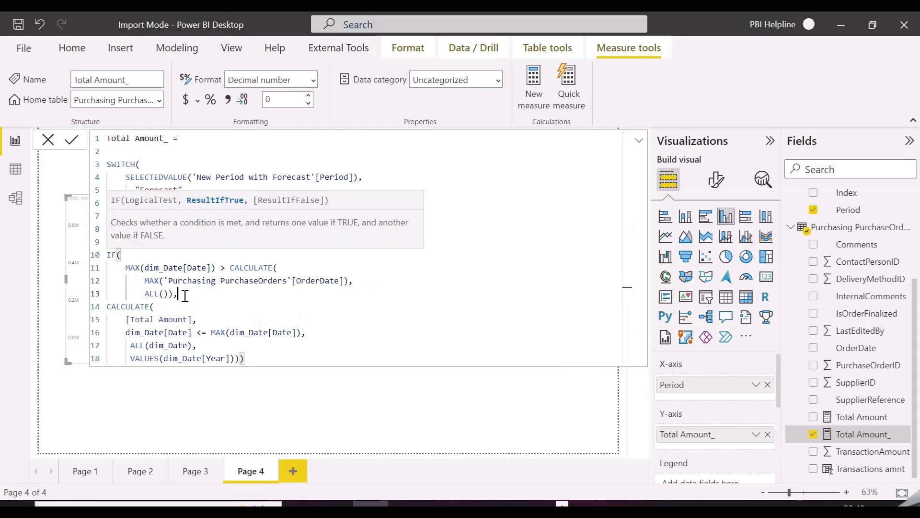
text("",)
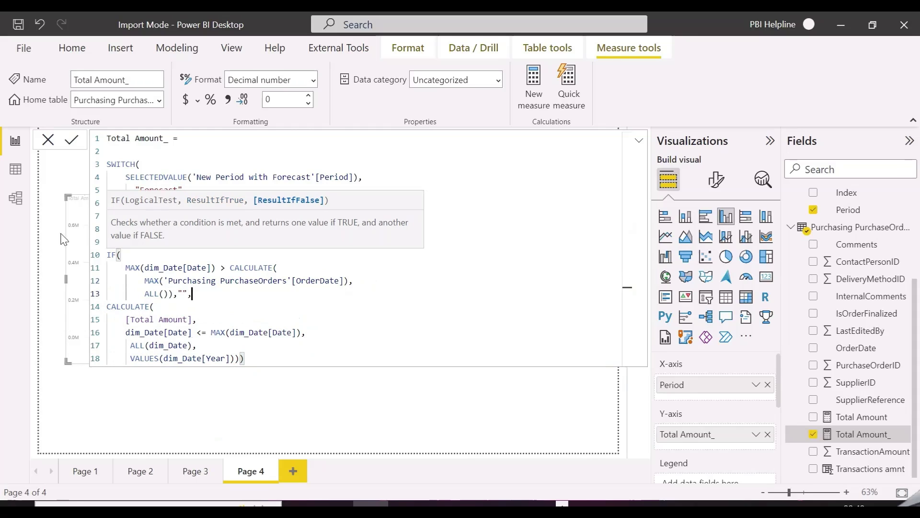
click(71, 139)
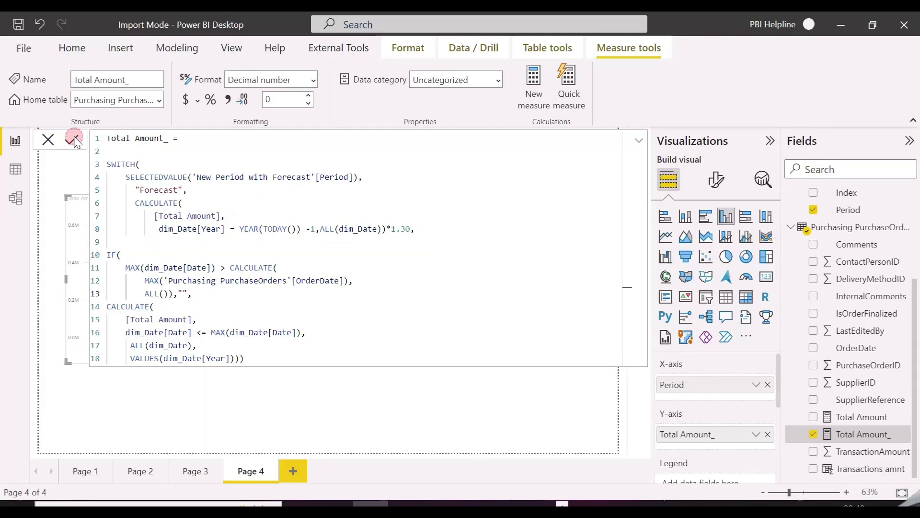
click(638, 140)
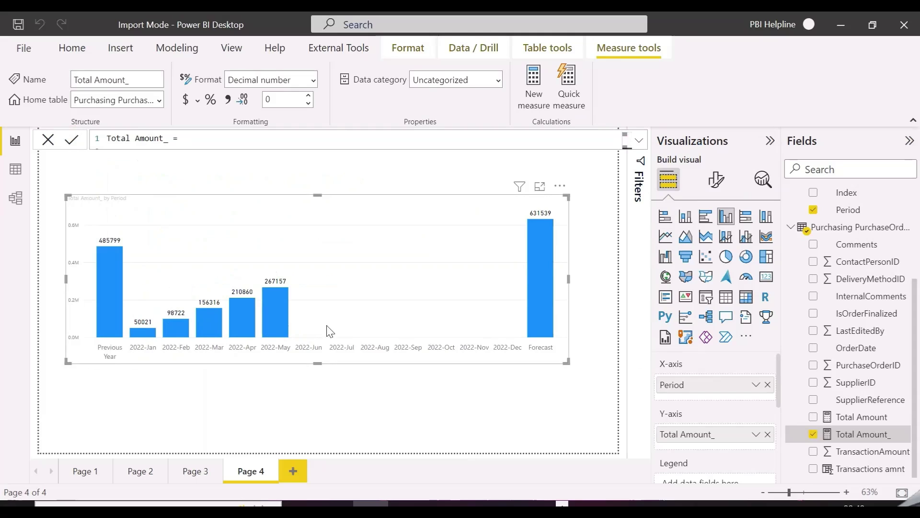
- Enable individual column colors for the chart and set the Previous Year column to light gray
click(716, 180)
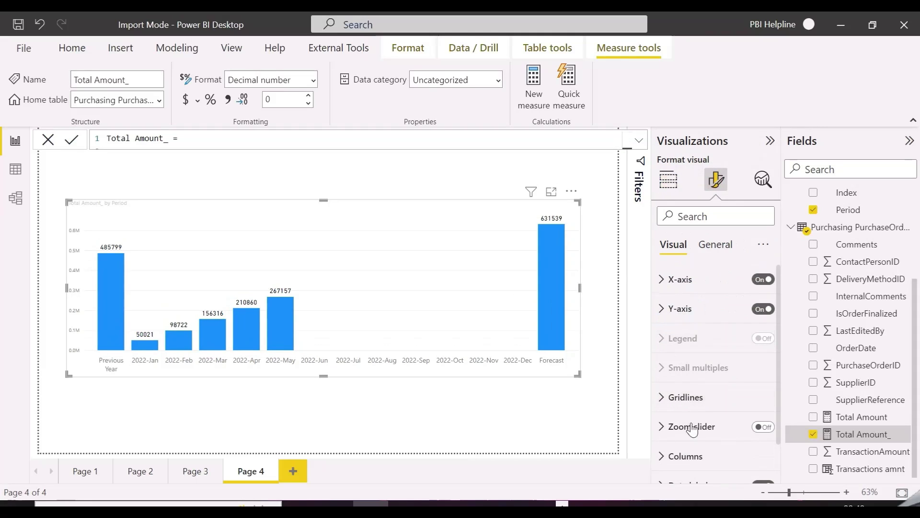
click(694, 460)
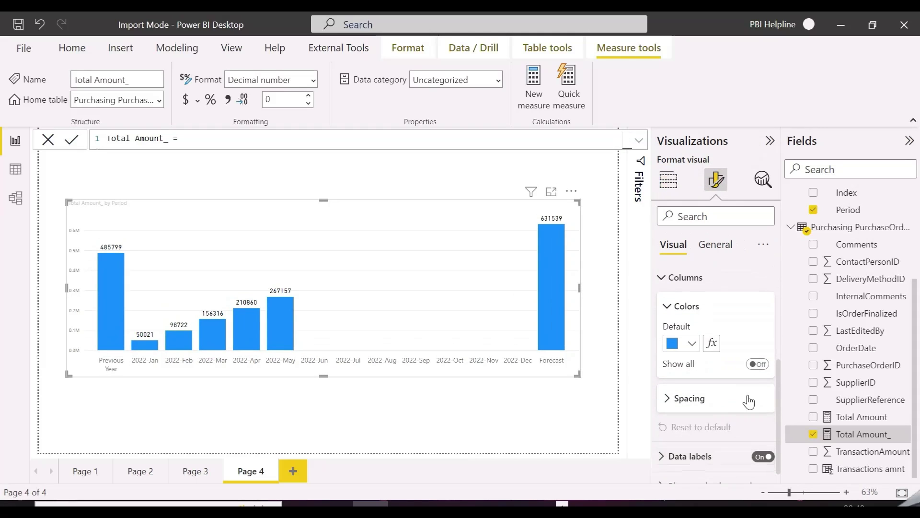
click(758, 364)
click(690, 401)
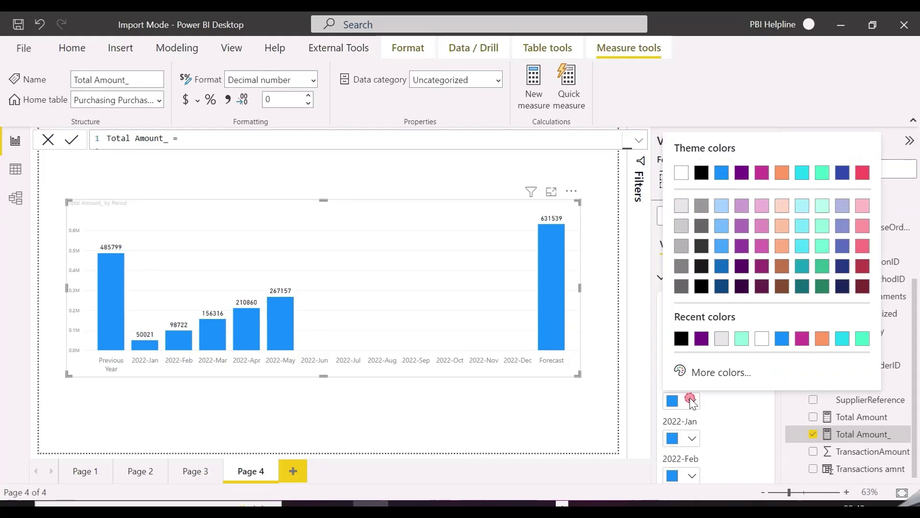
click(683, 226)
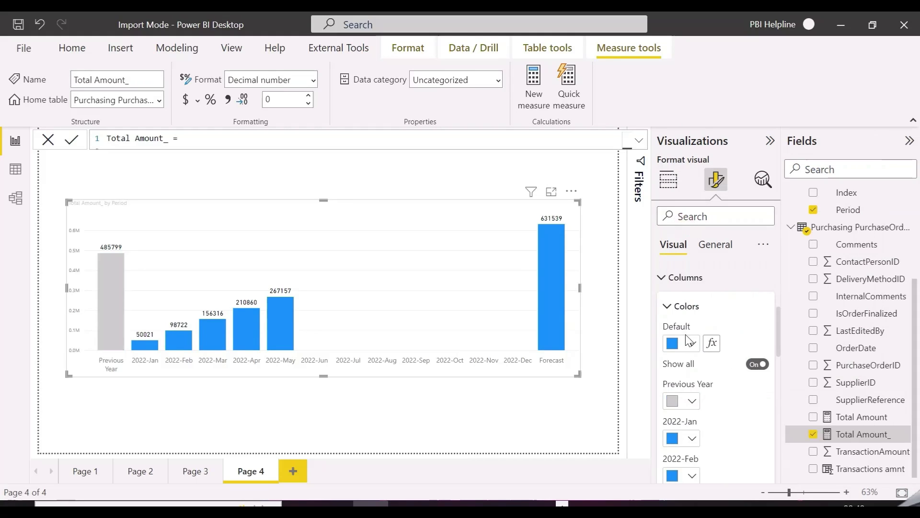
- Try purple and light pink as the color of the Forecast column
scroll(689, 341, down, 9)
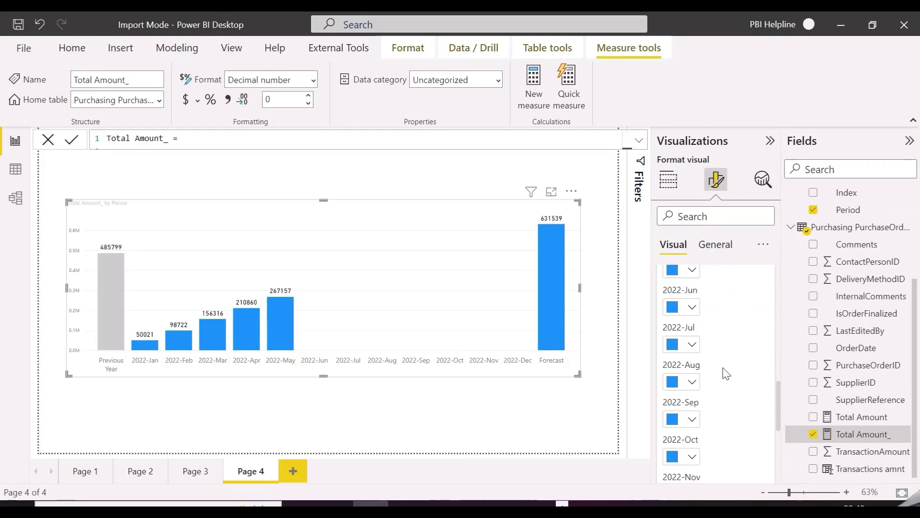
scroll(726, 374, down, 2)
click(692, 363)
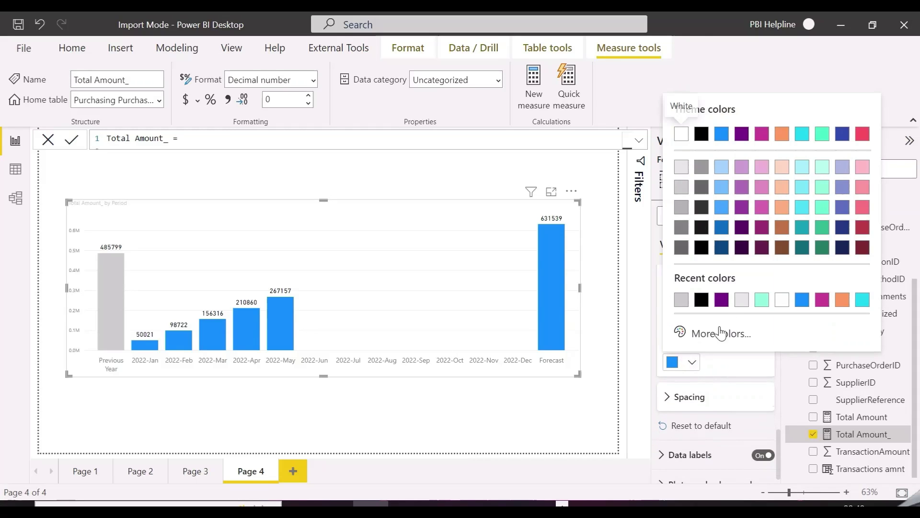
click(722, 300)
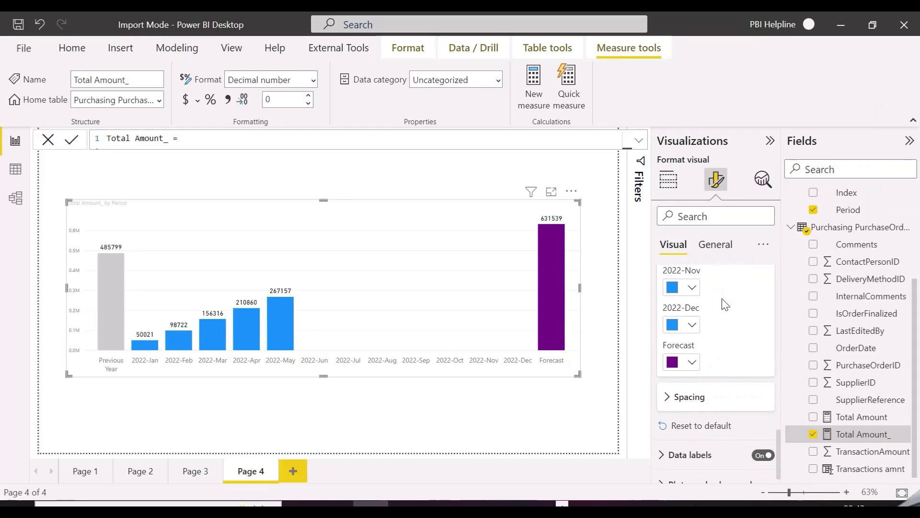
click(690, 362)
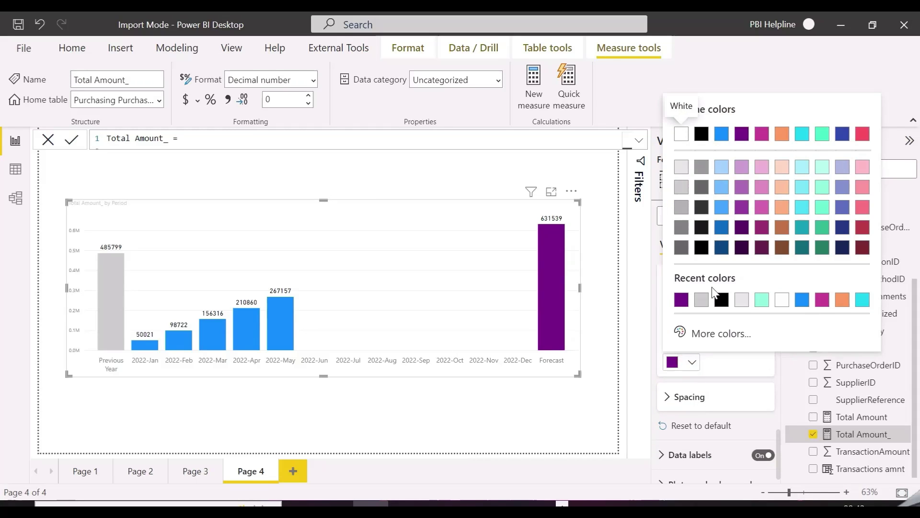
click(762, 167)
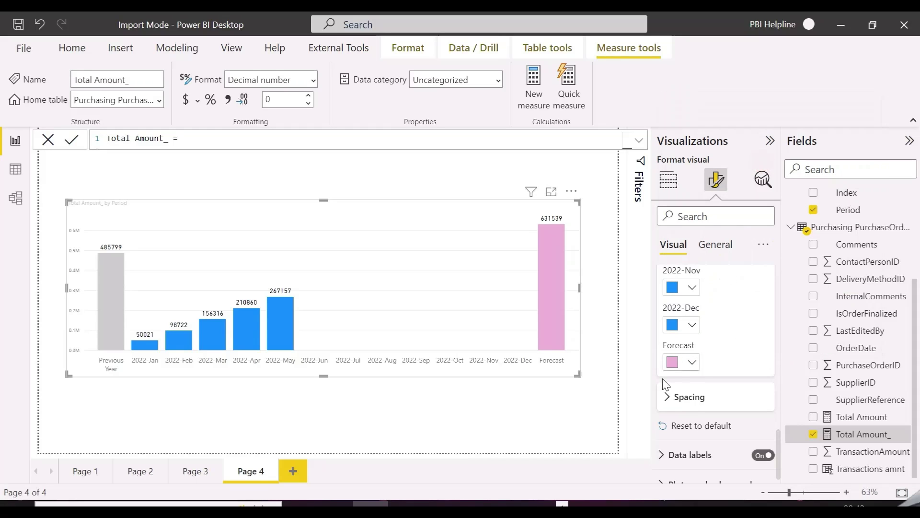
- Color the Forecast column black, and replace that color with dark gray
click(688, 365)
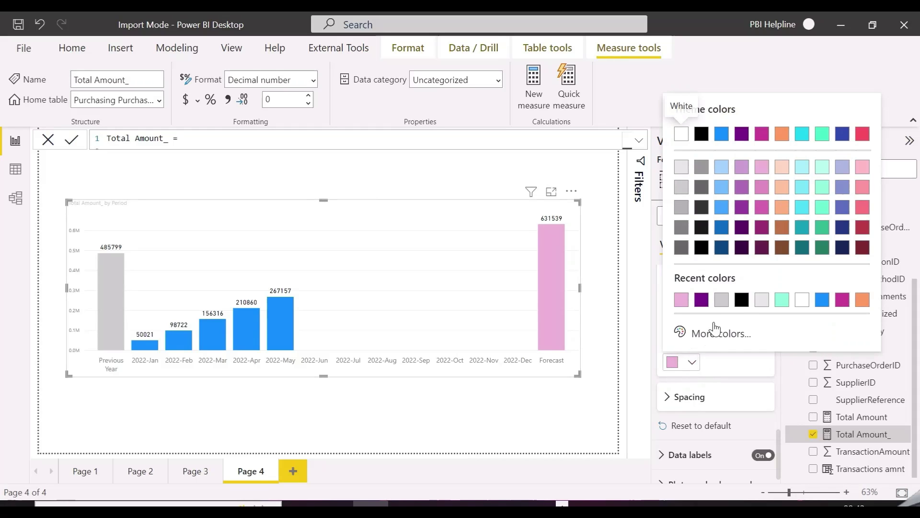
click(742, 301)
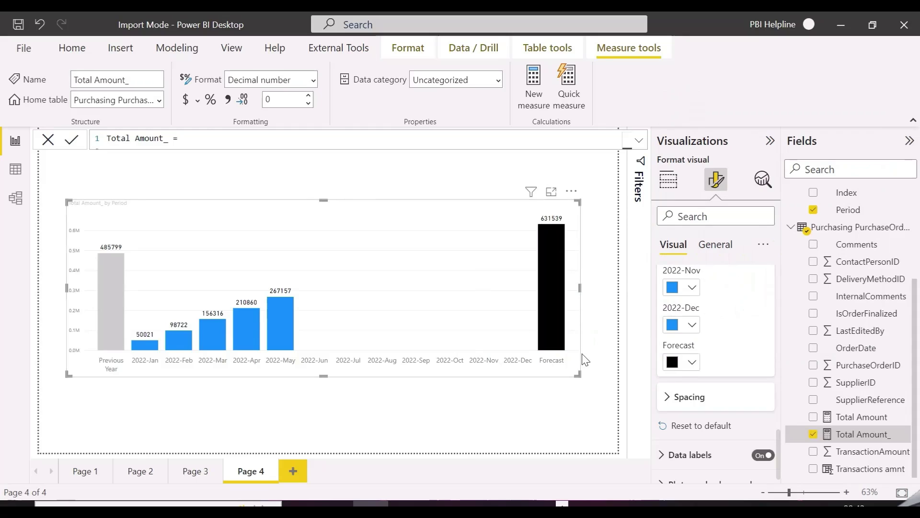
click(692, 364)
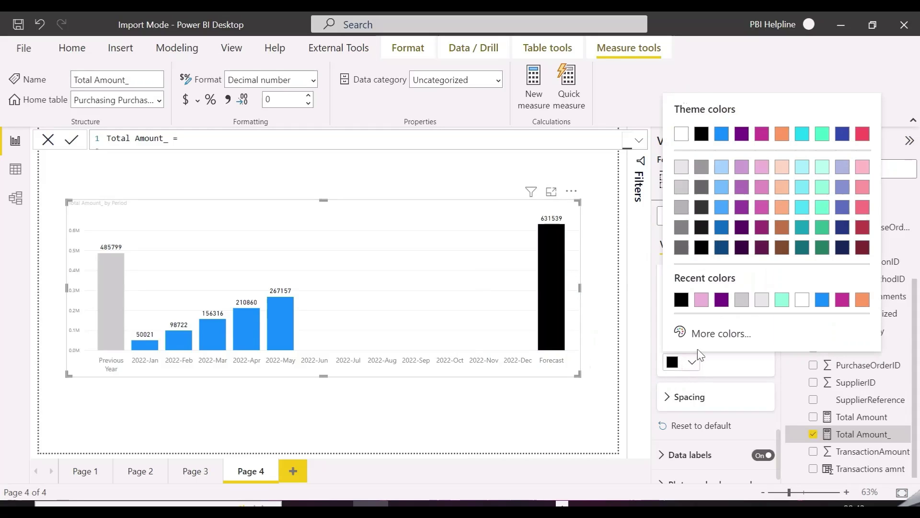
click(701, 192)
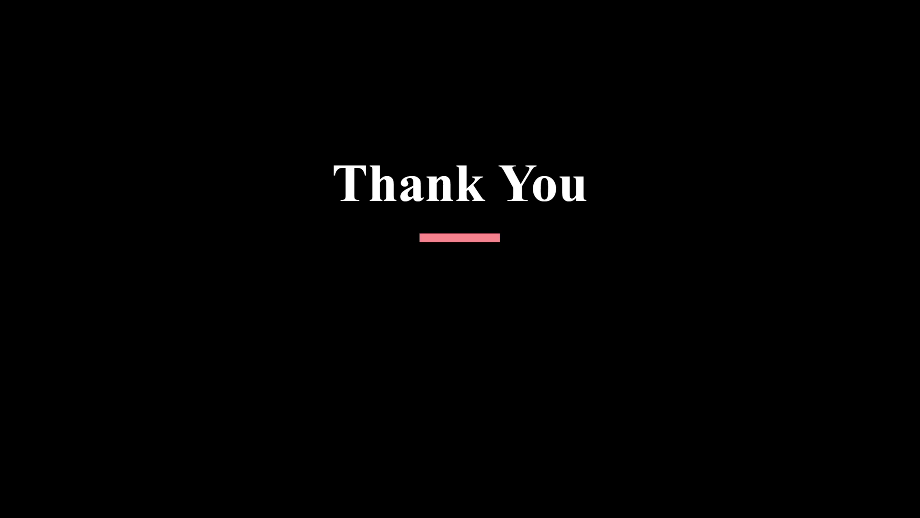